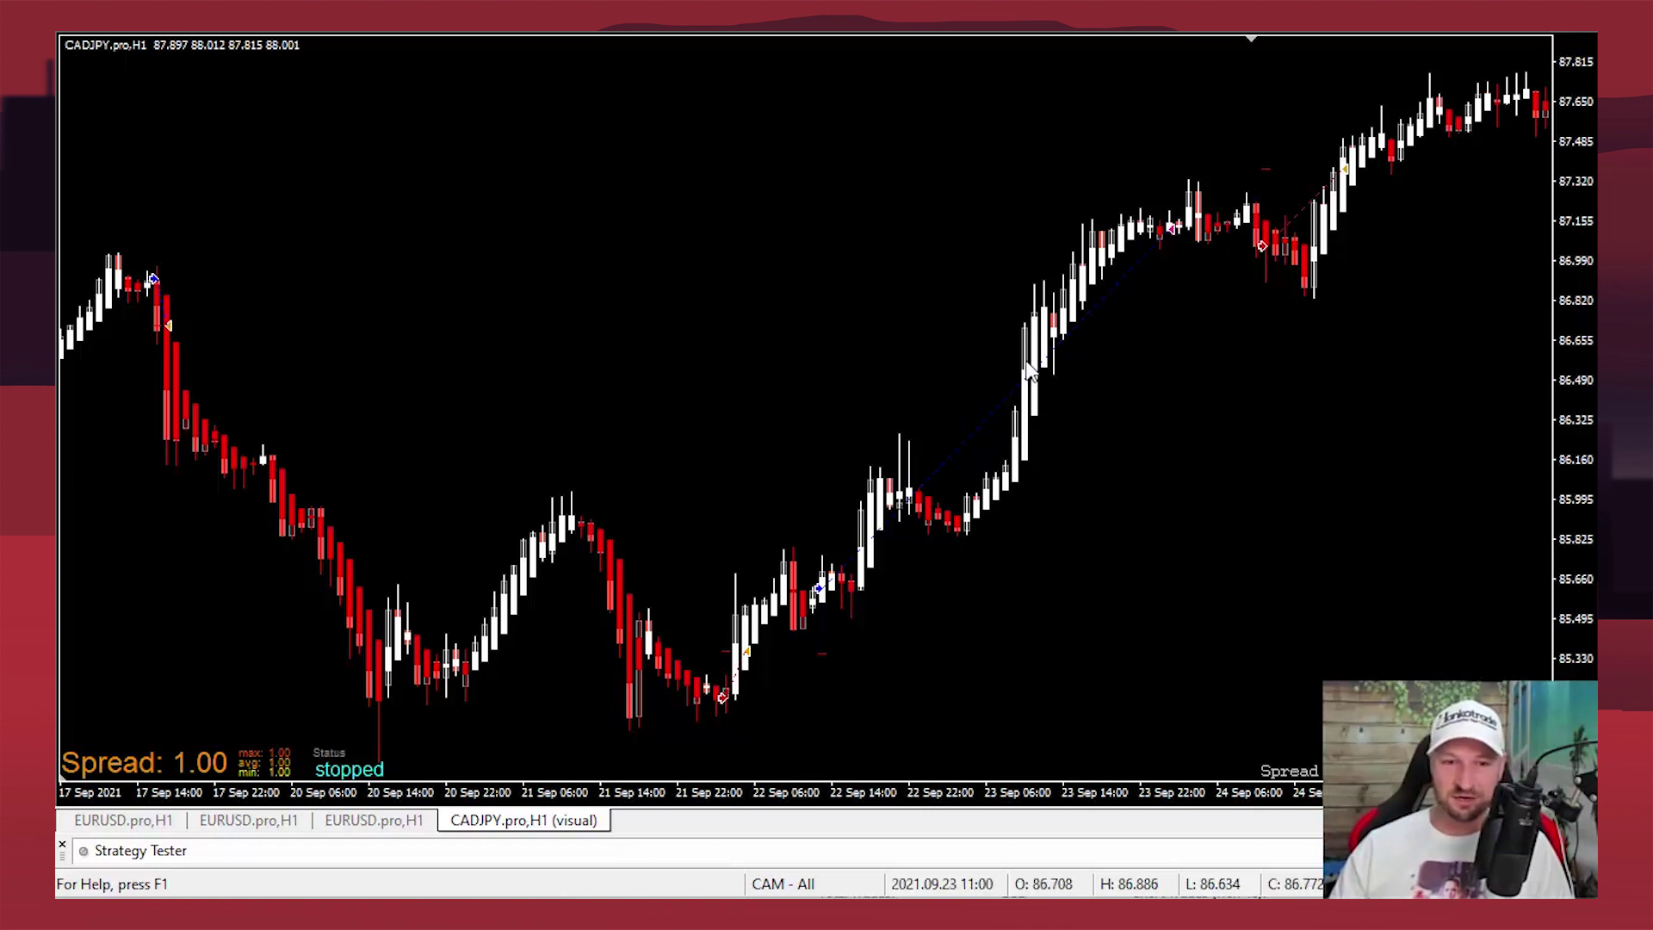
Step: Select the whole chart for annotation and box the first peak with an arrow at it
{"action": "key", "text": "Print"}
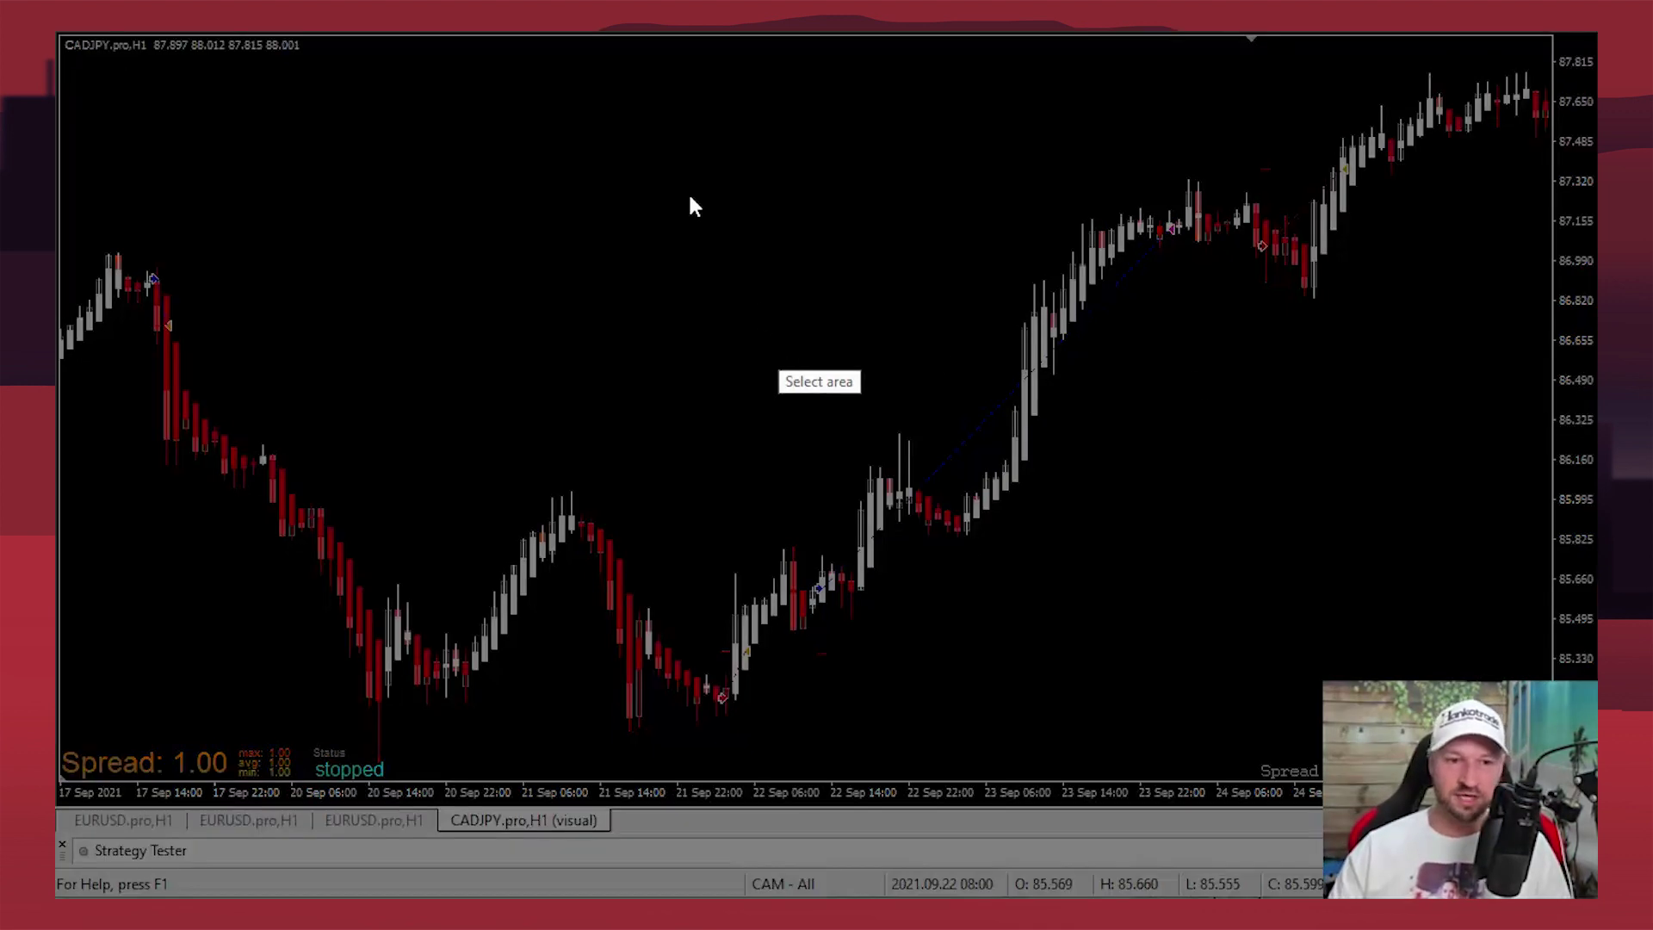
{"action": "left_click_drag", "start_coordinate": [63, 38], "coordinate": [1602, 811]}
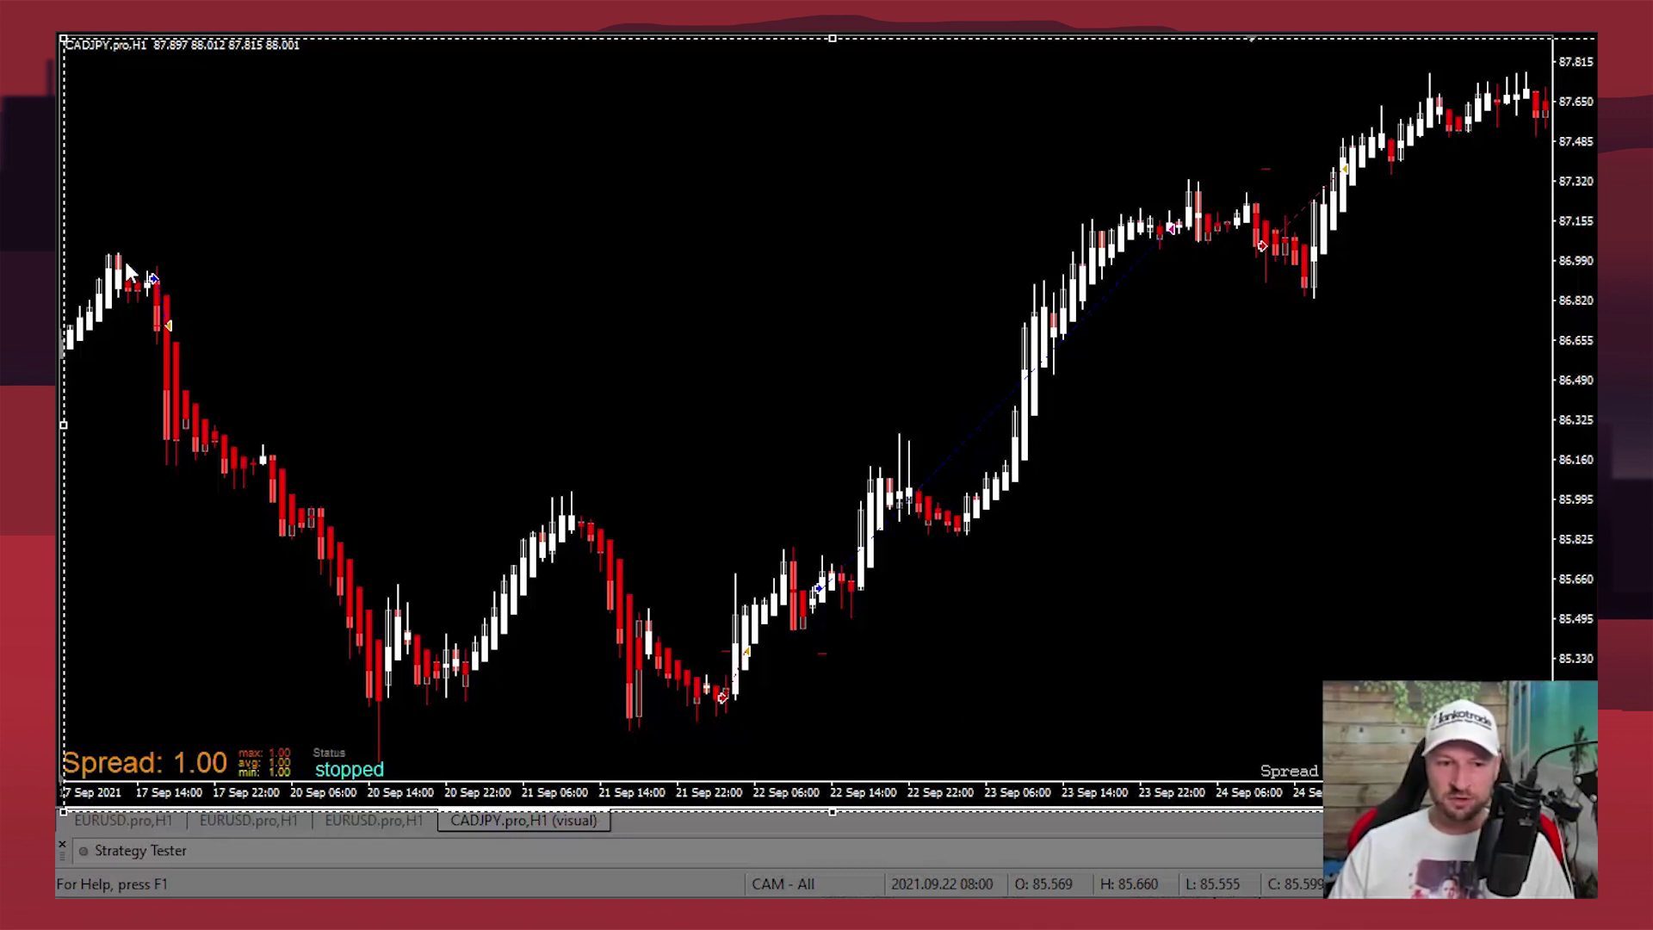
{"action": "left_click_drag", "start_coordinate": [123, 248], "coordinate": [141, 321]}
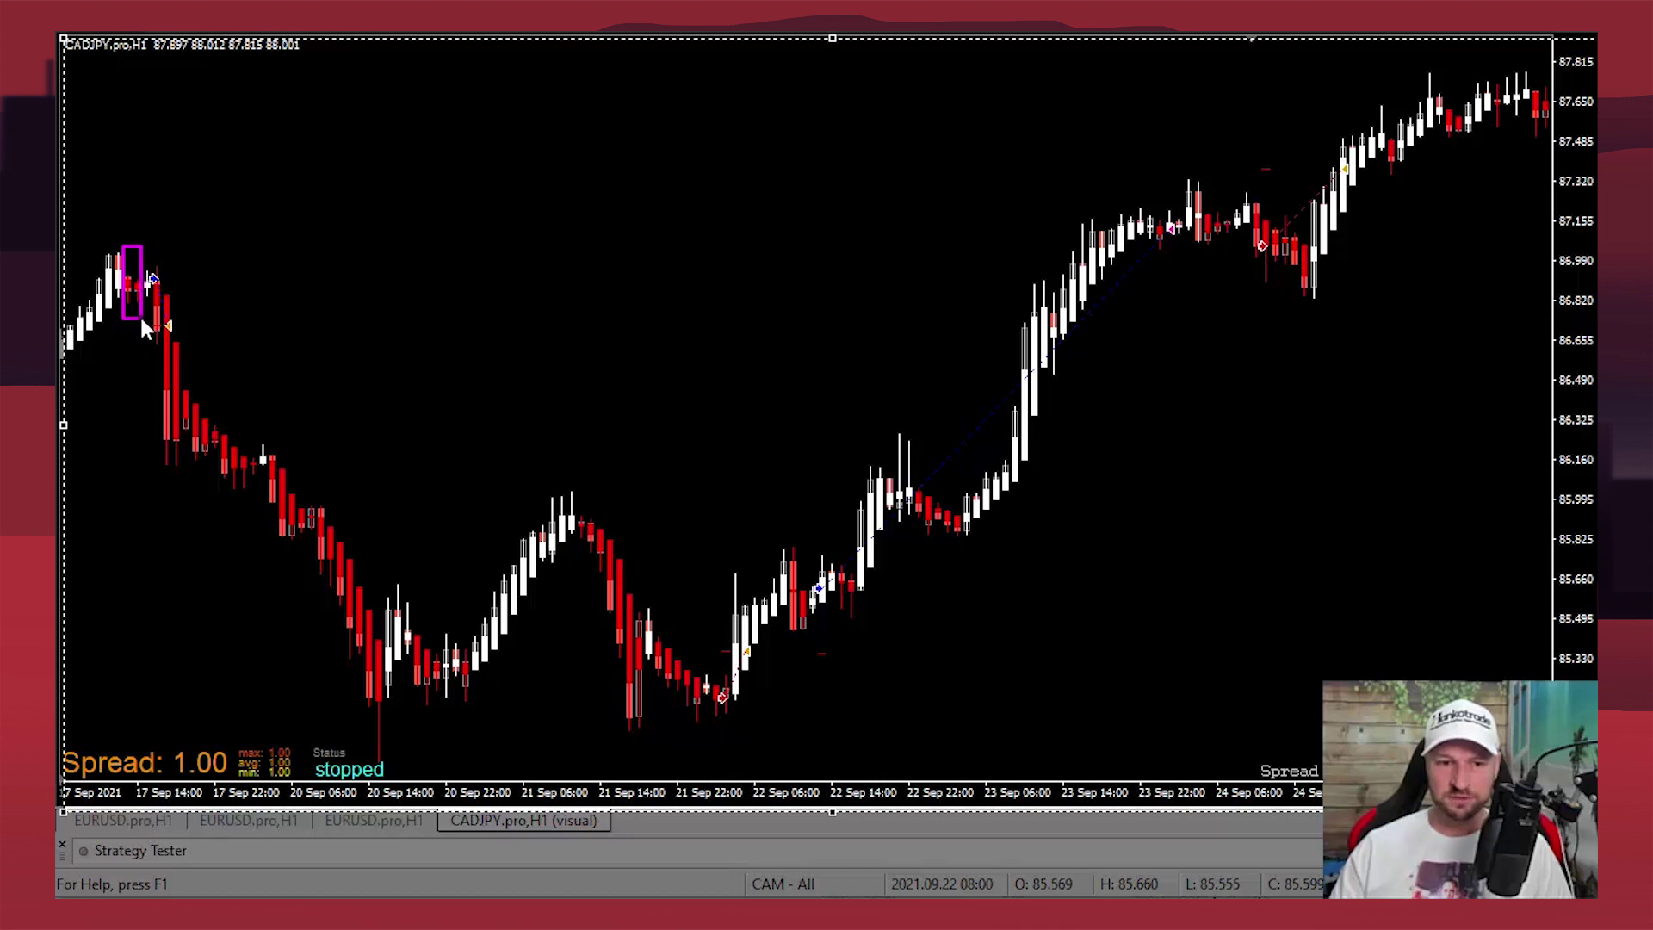
{"action": "left_click_drag", "start_coordinate": [241, 214], "coordinate": [150, 271]}
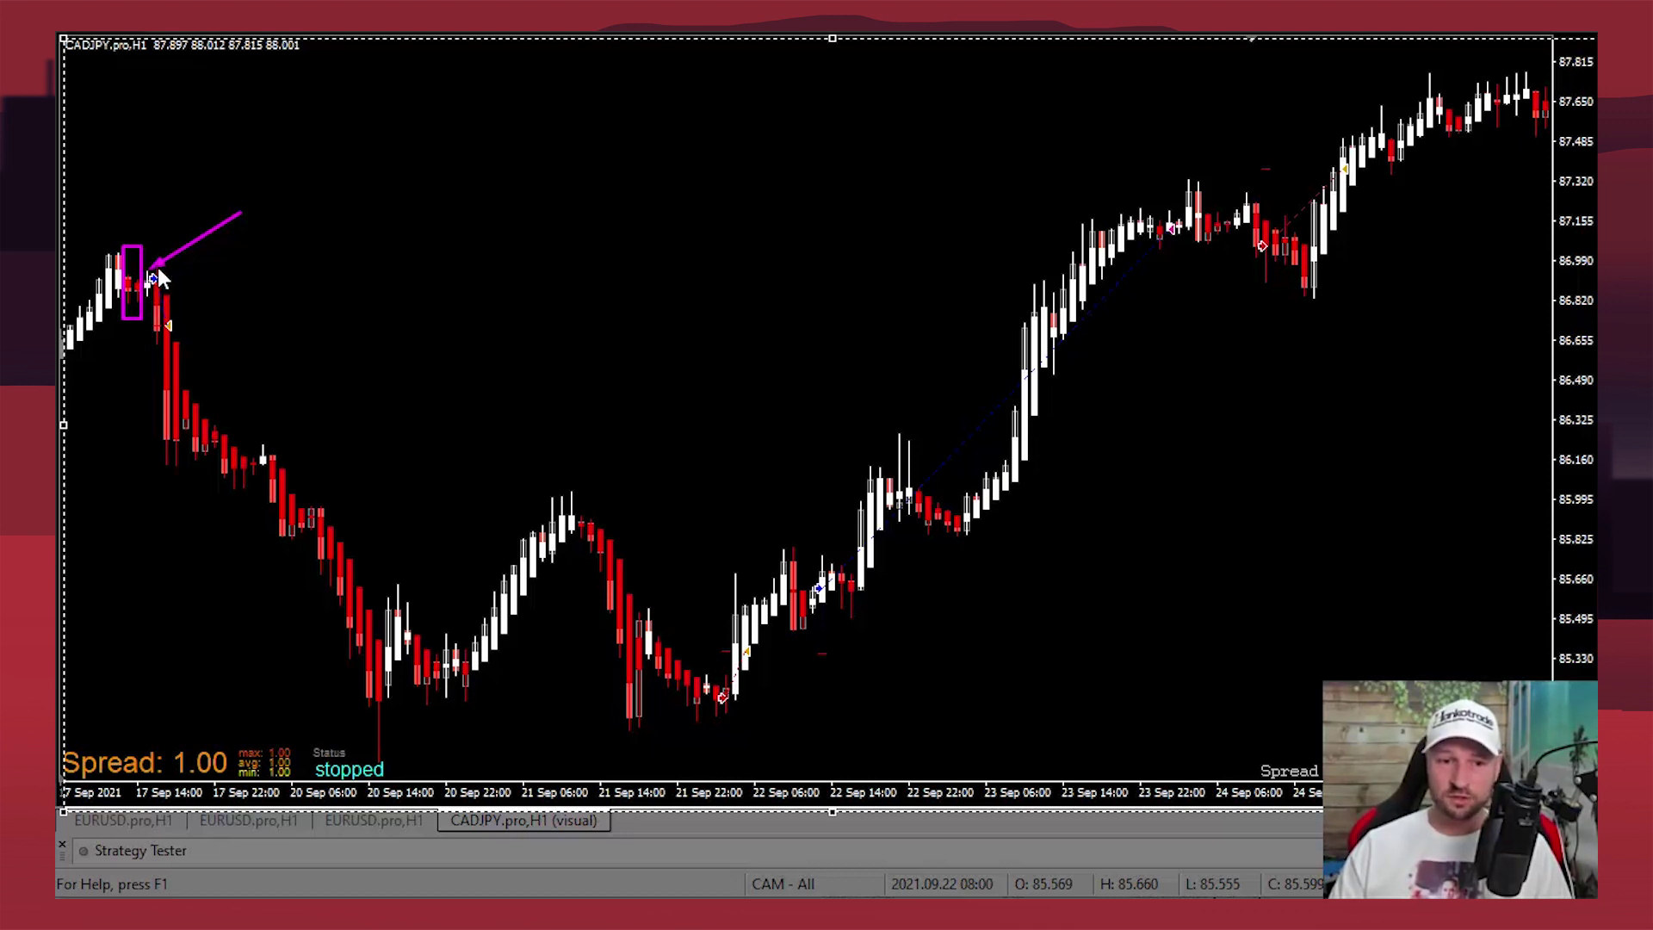
Step: Box the sell-off, the candle lows and the rallies toward 23 Sep 22:00, then undo
{"action": "left_click_drag", "start_coordinate": [181, 385], "coordinate": [255, 494]}
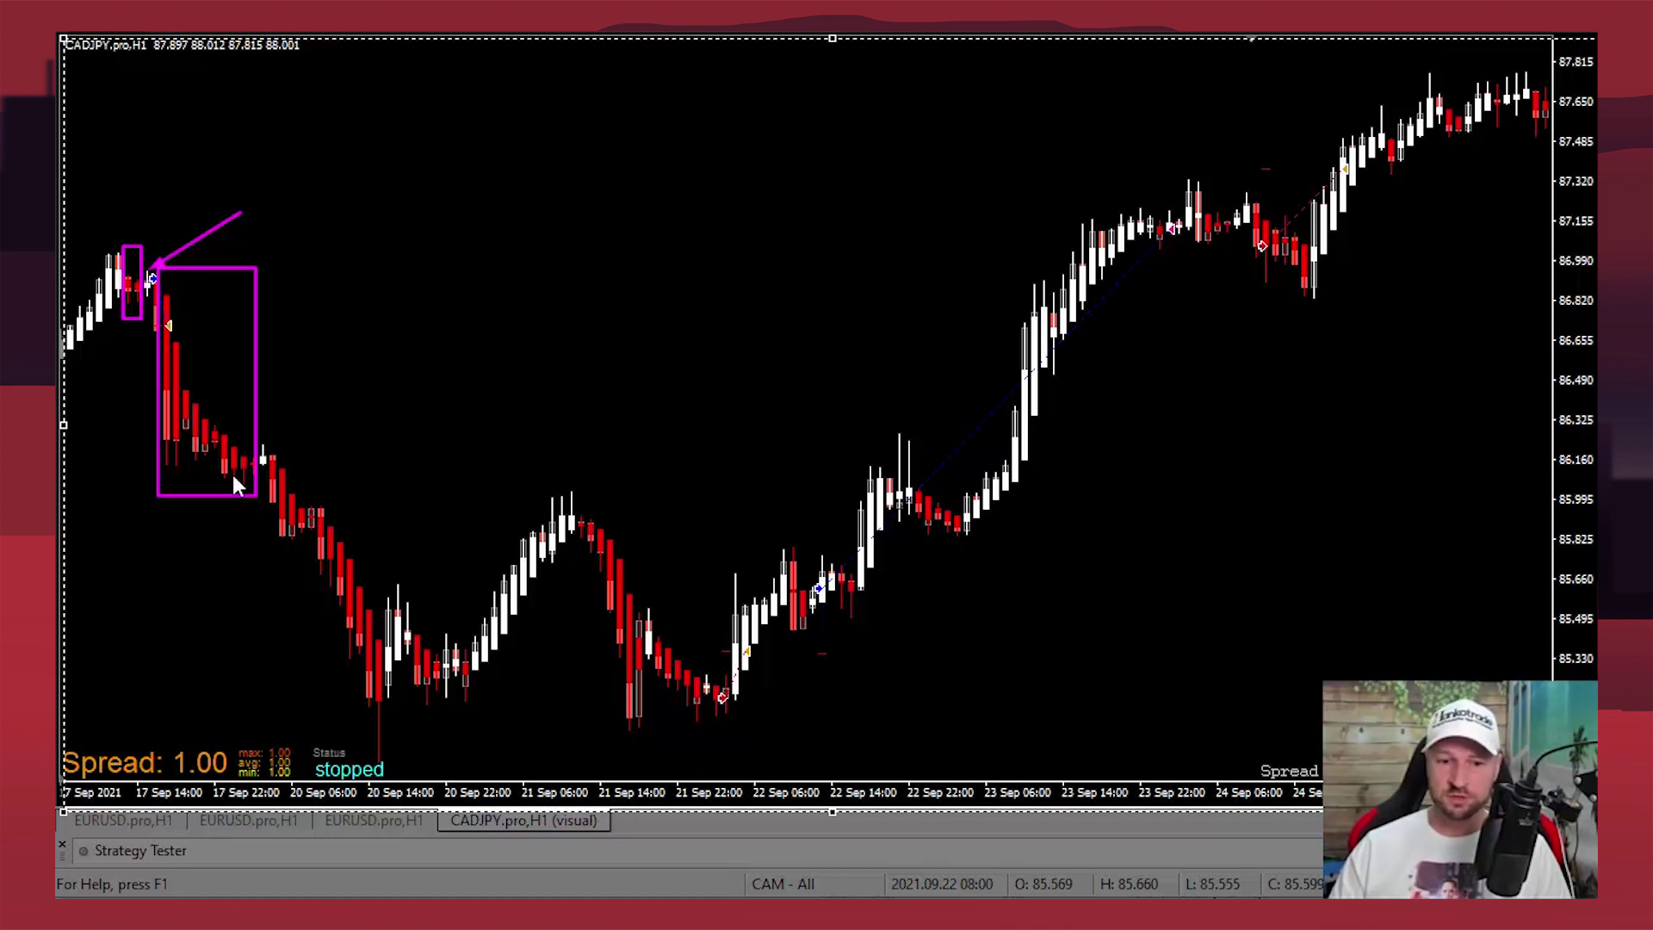
{"action": "left_click_drag", "start_coordinate": [413, 661], "coordinate": [410, 686]}
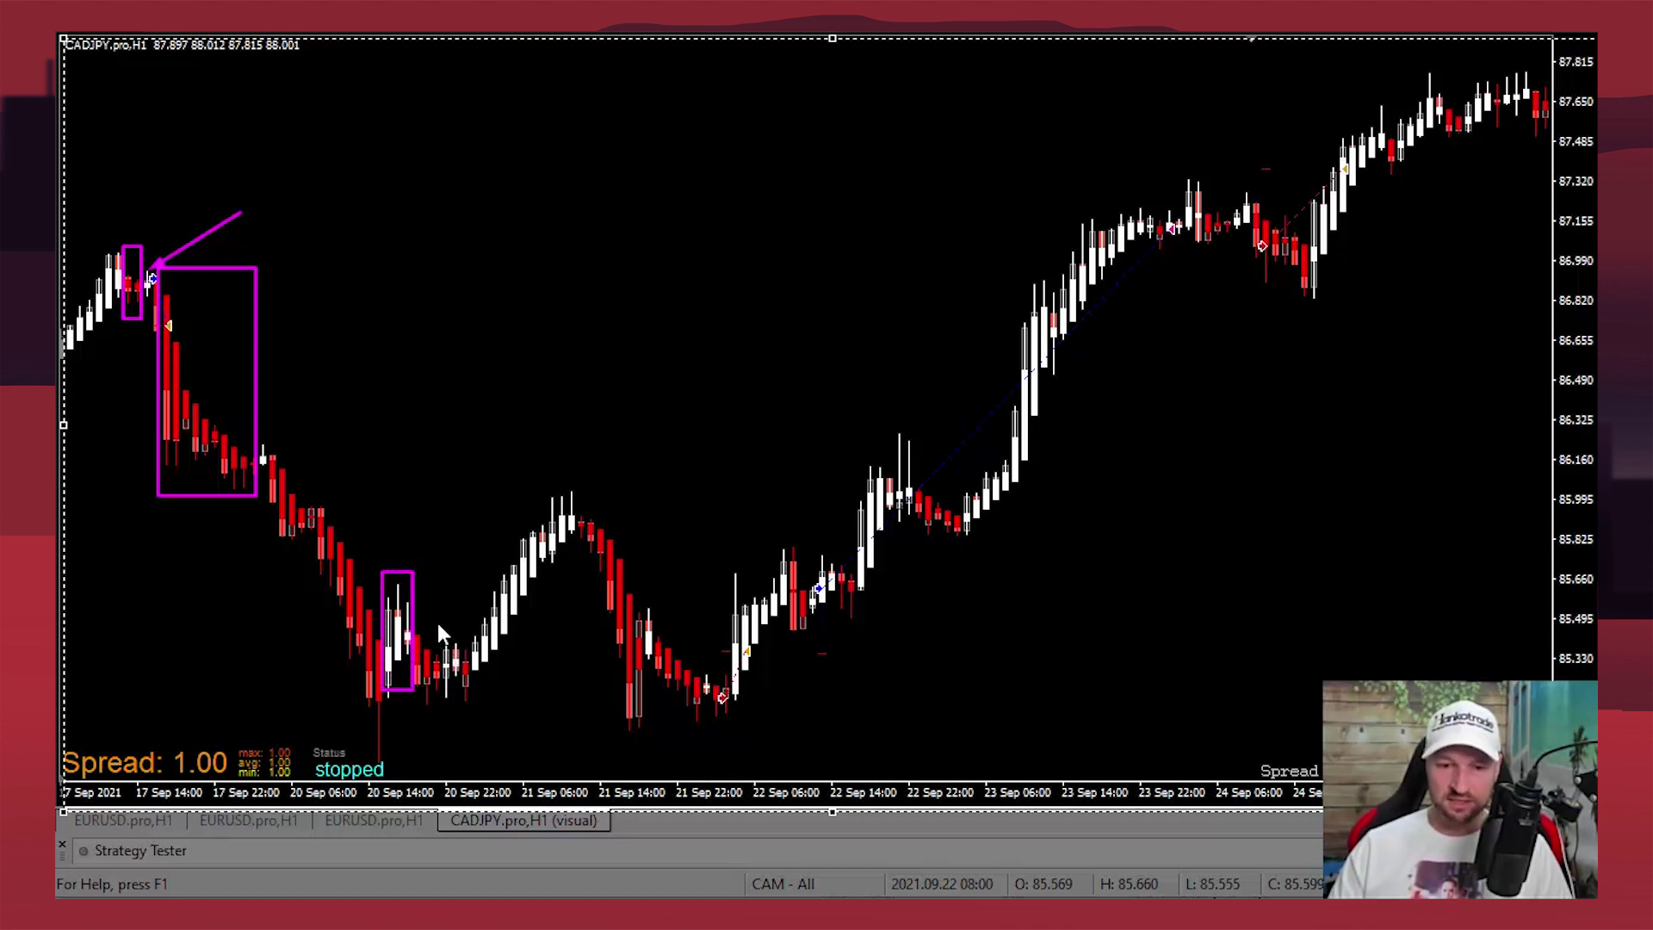
{"action": "mouse_move", "coordinate": [439, 626]}
{"action": "left_mouse_down"}
{"action": "mouse_move", "coordinate": [465, 703]}
{"action": "mouse_move", "coordinate": [613, 506]}
{"action": "mouse_move", "coordinate": [576, 489]}
{"action": "left_mouse_up"}
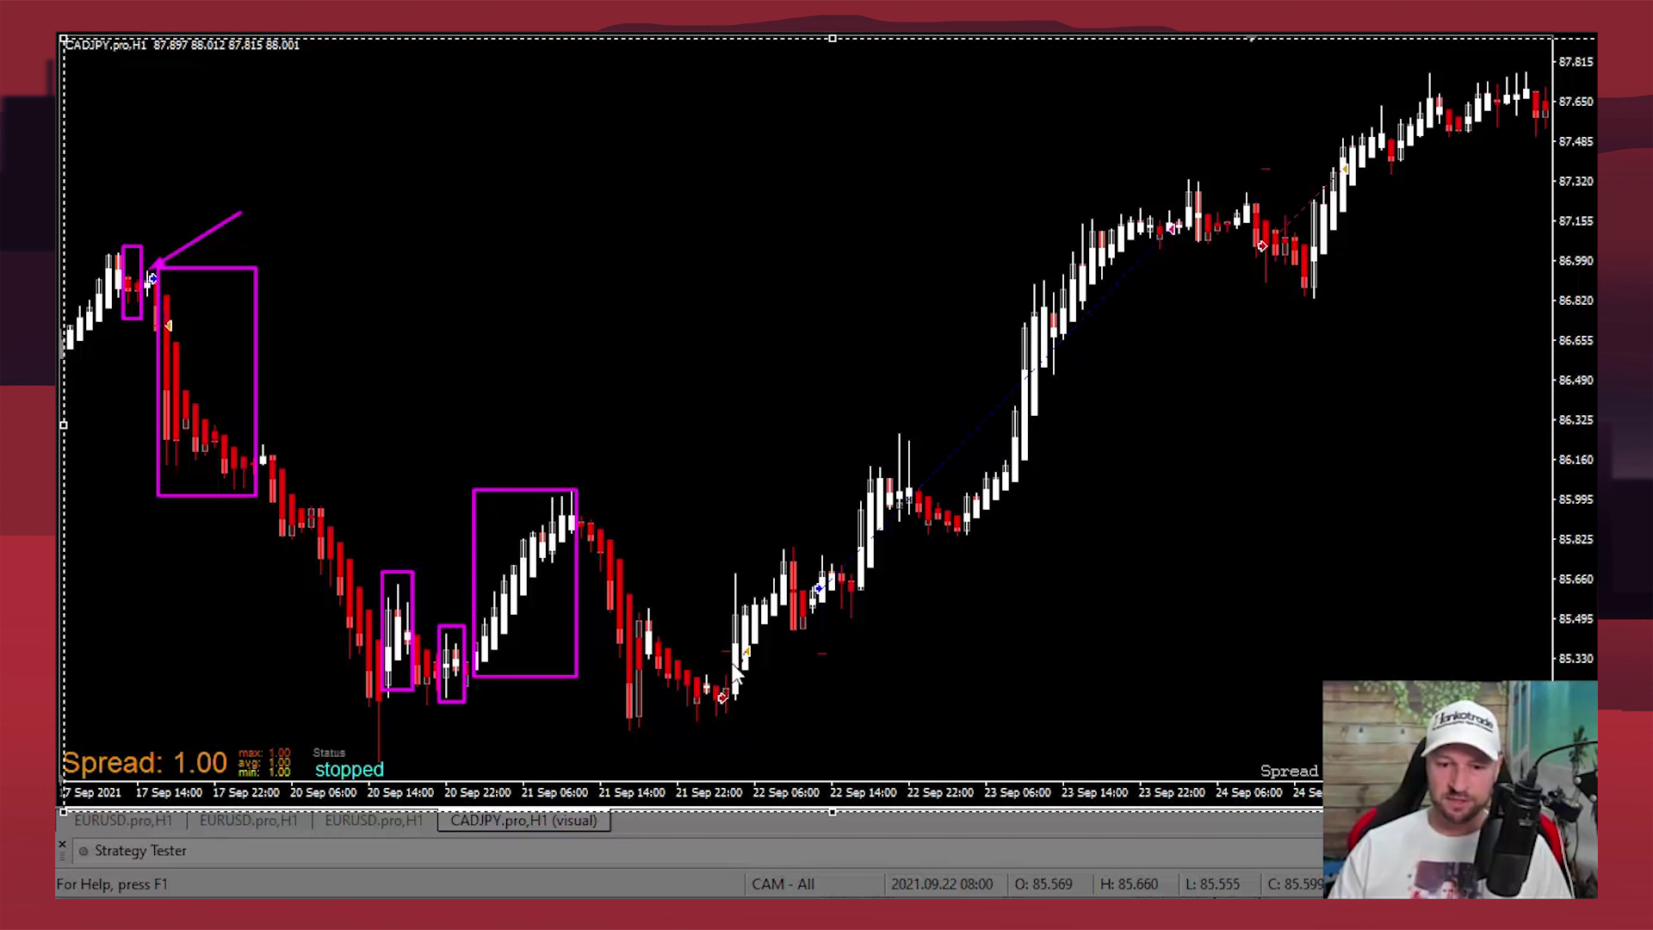
{"action": "left_click_drag", "start_coordinate": [727, 698], "coordinate": [791, 552]}
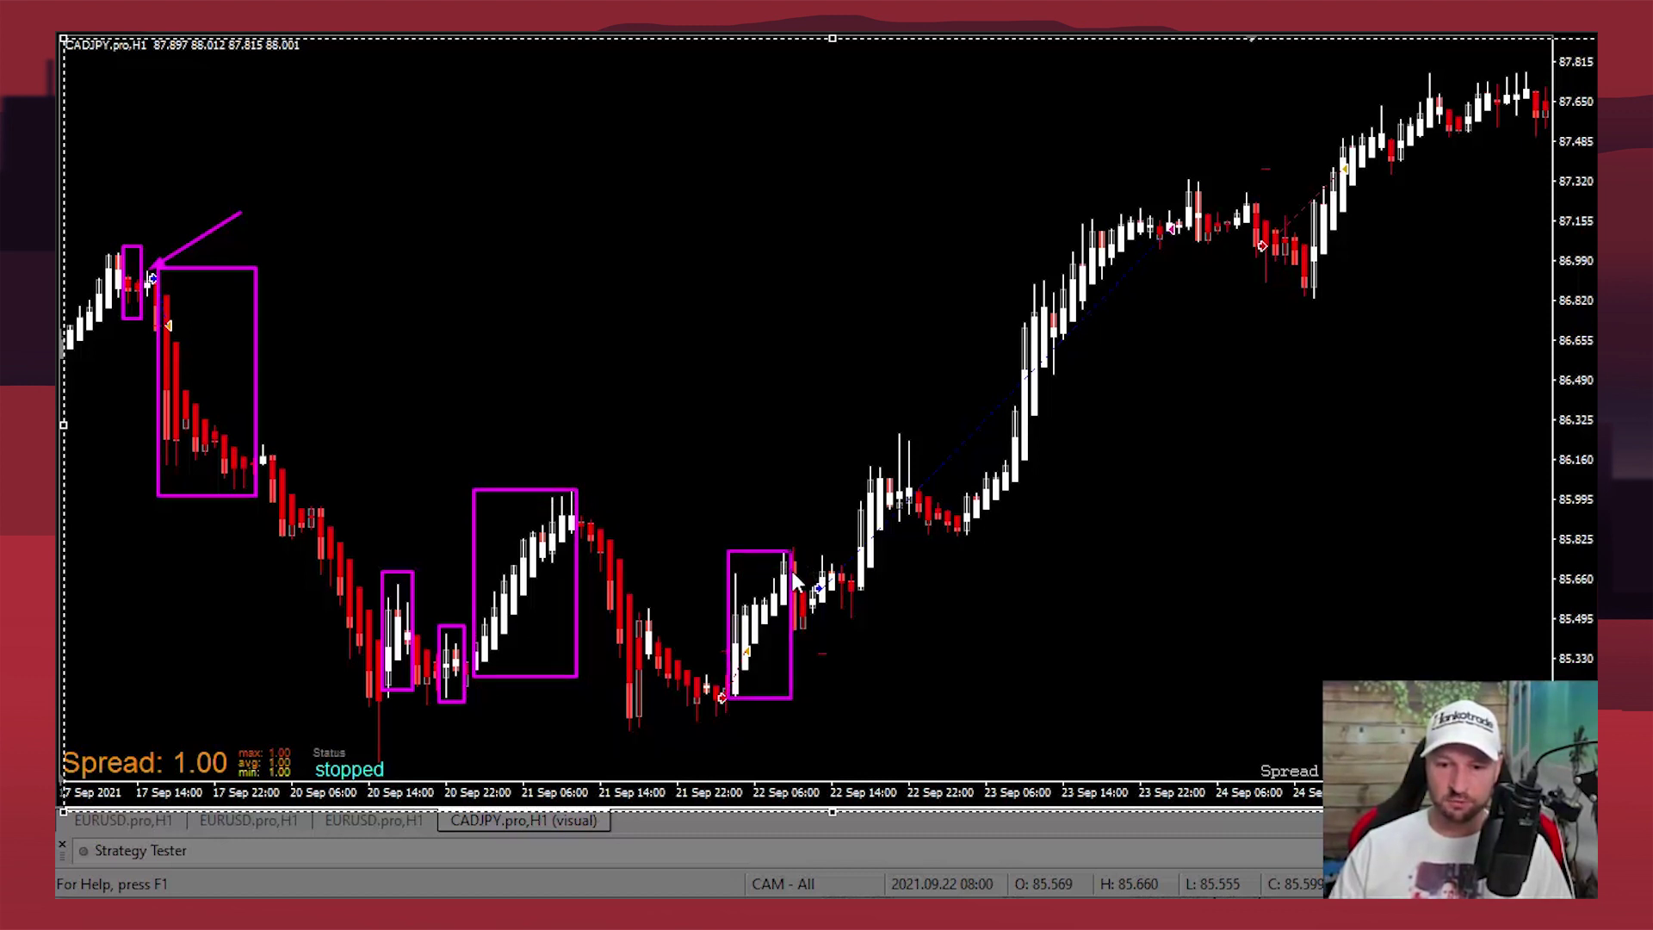
{"action": "left_click_drag", "start_coordinate": [804, 617], "coordinate": [1199, 170]}
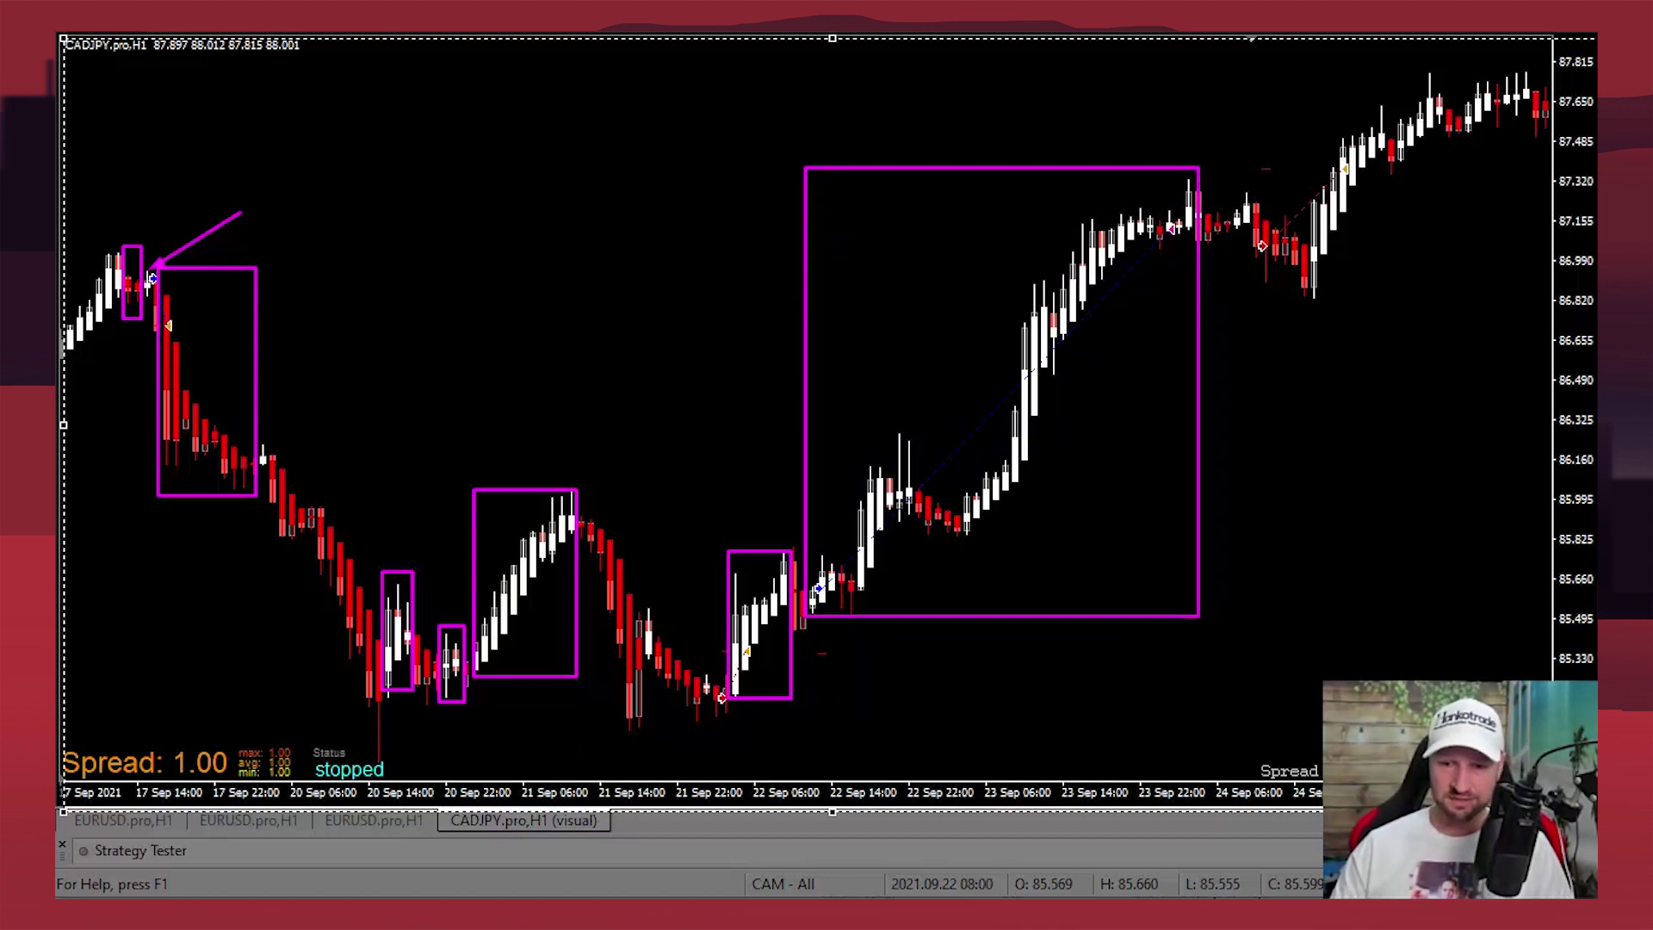
{"action": "key", "text": "BackSpace"}
{"action": "key", "text": "BackSpace"}
{"action": "key", "text": "BackSpace"}
{"action": "key", "text": "BackSpace"}
{"action": "key", "text": "BackSpace"}
{"action": "key", "text": "BackSpace"}
{"action": "key", "text": "BackSpace"}
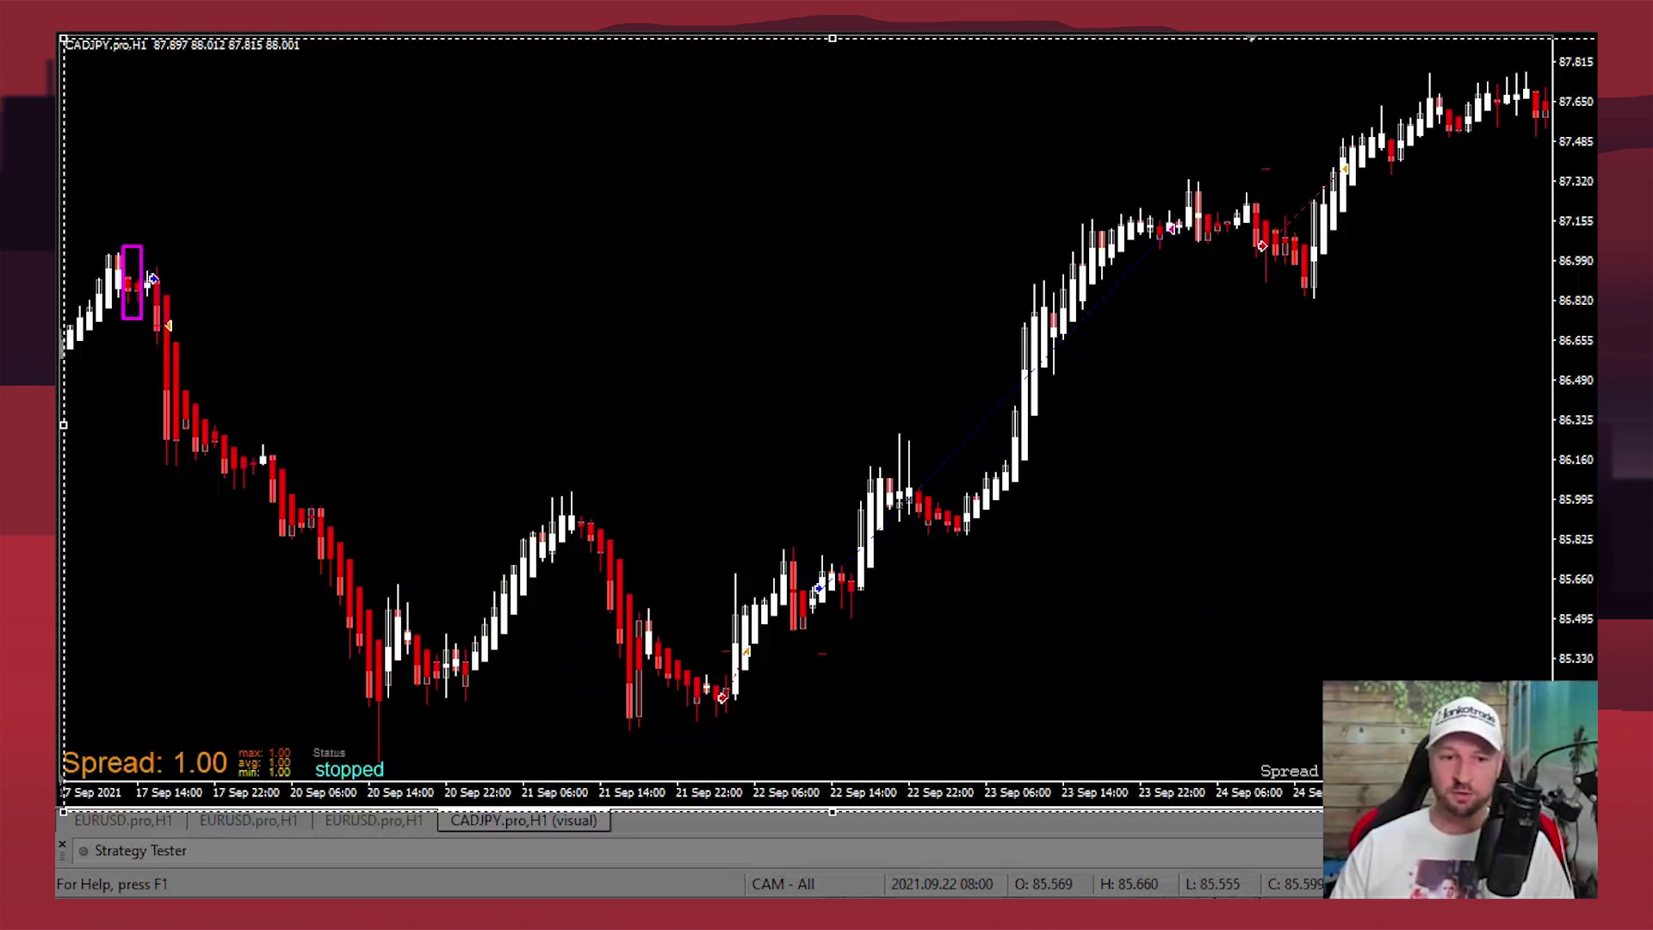
Step: Remove the leftover box, box the rise after 21 Sep 22:00 and label it 3-12
{"action": "key", "text": "BackSpace"}
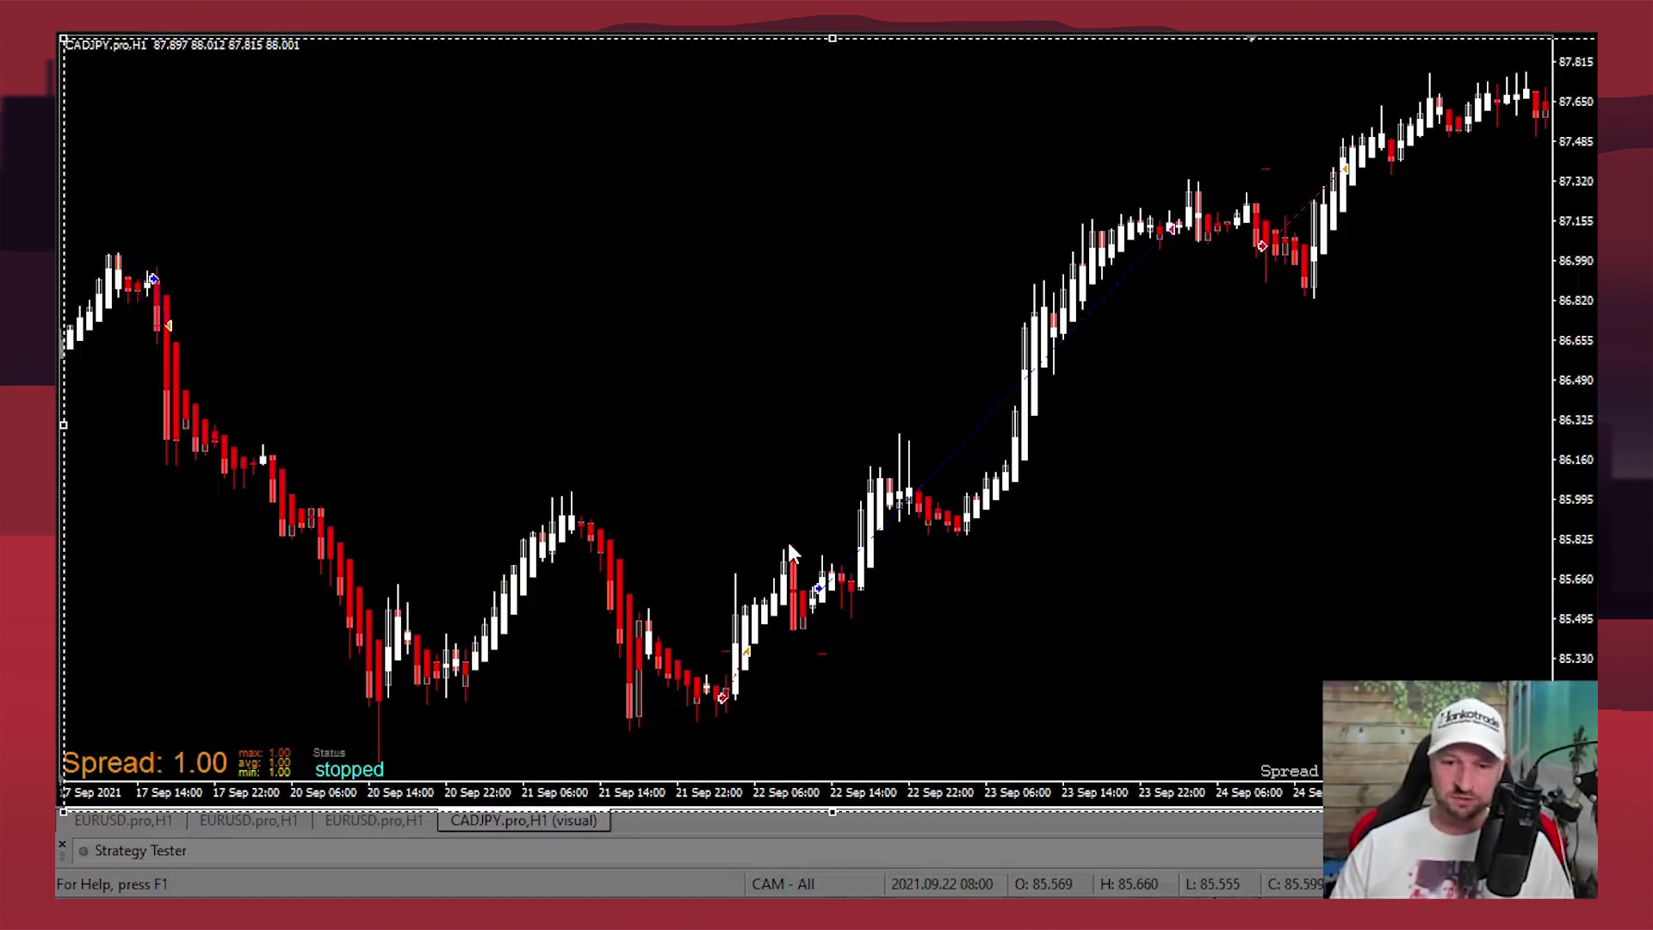
{"action": "left_click_drag", "start_coordinate": [789, 534], "coordinate": [728, 711]}
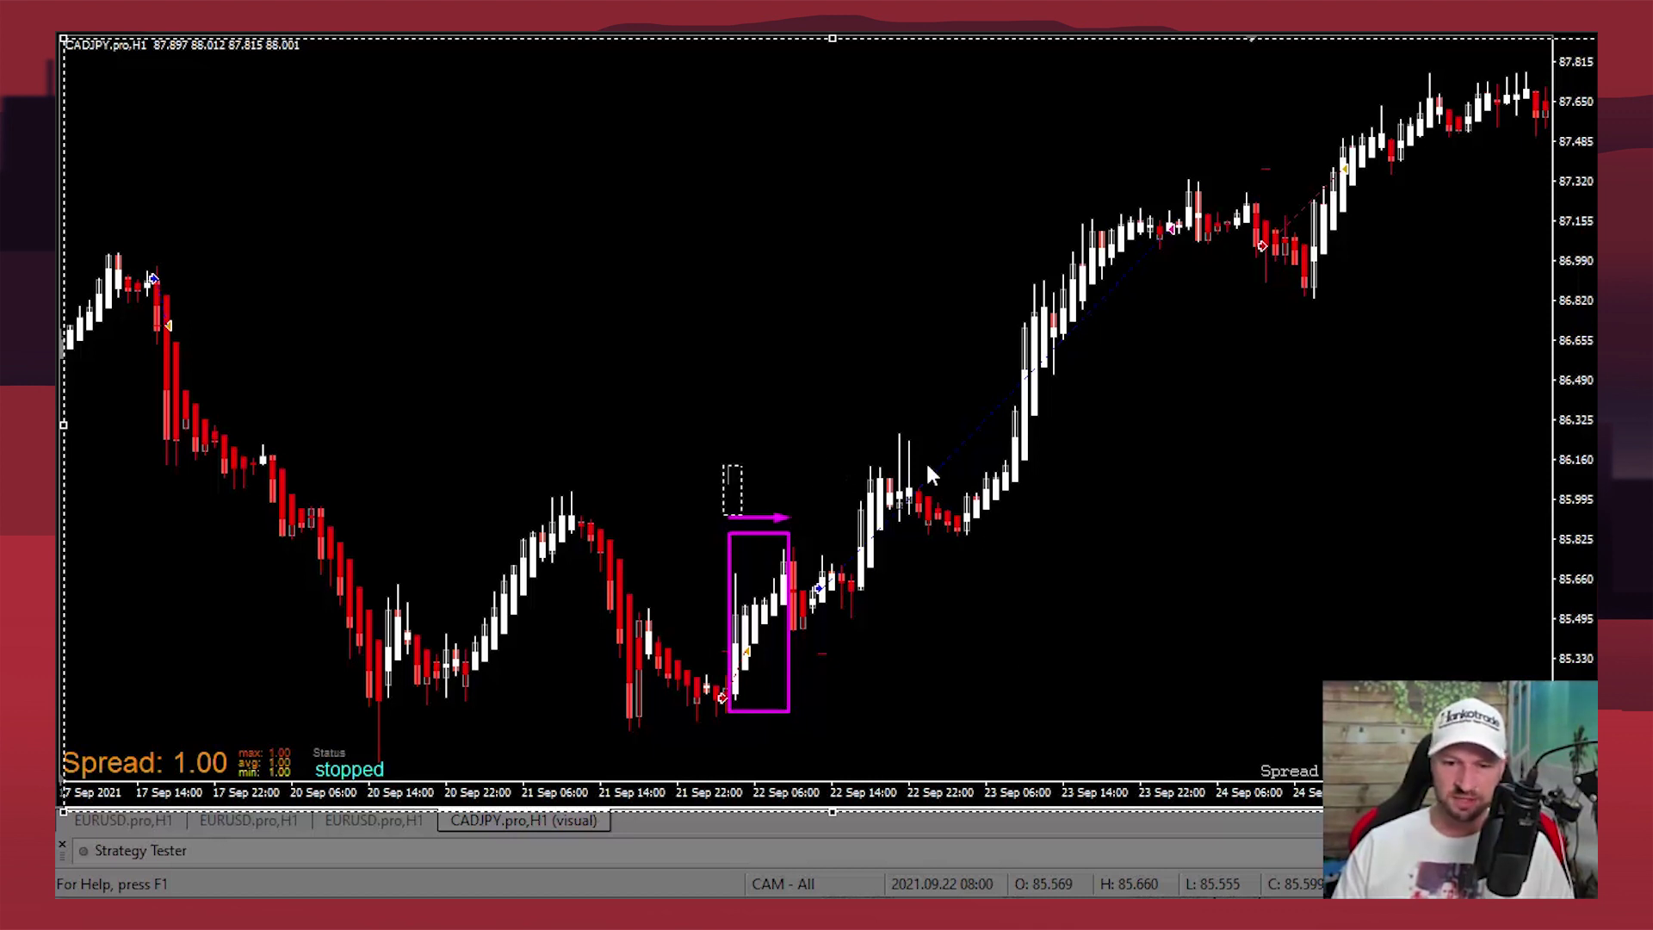
{"action": "type", "text": "3"}
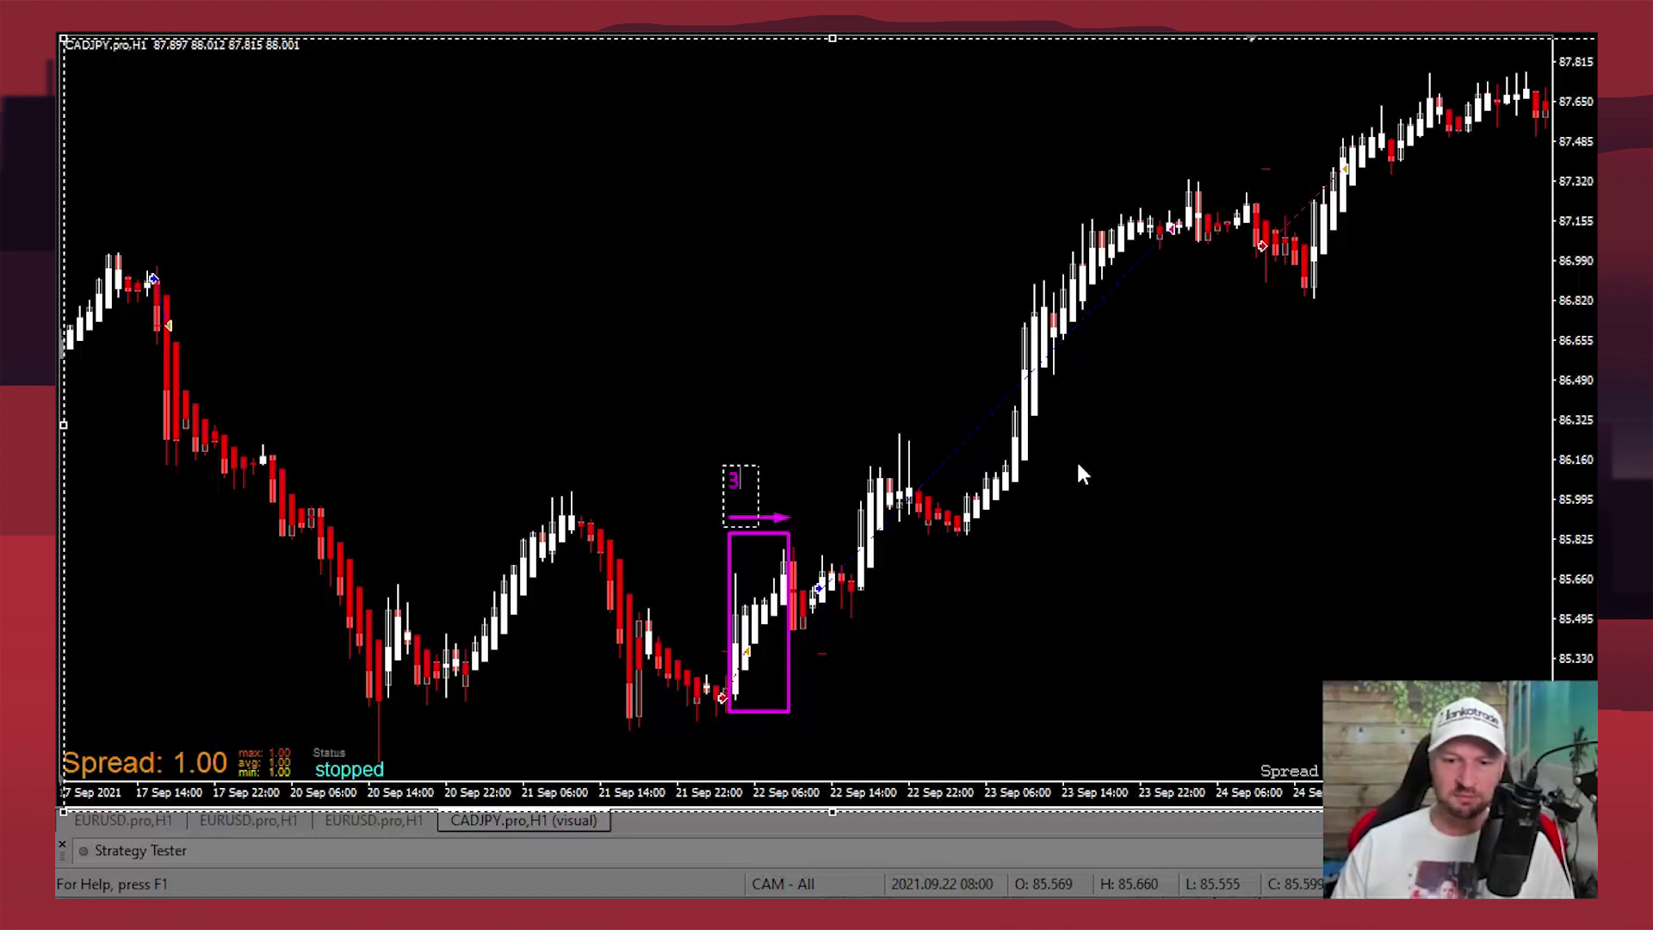
{"action": "type", "text": "-12"}
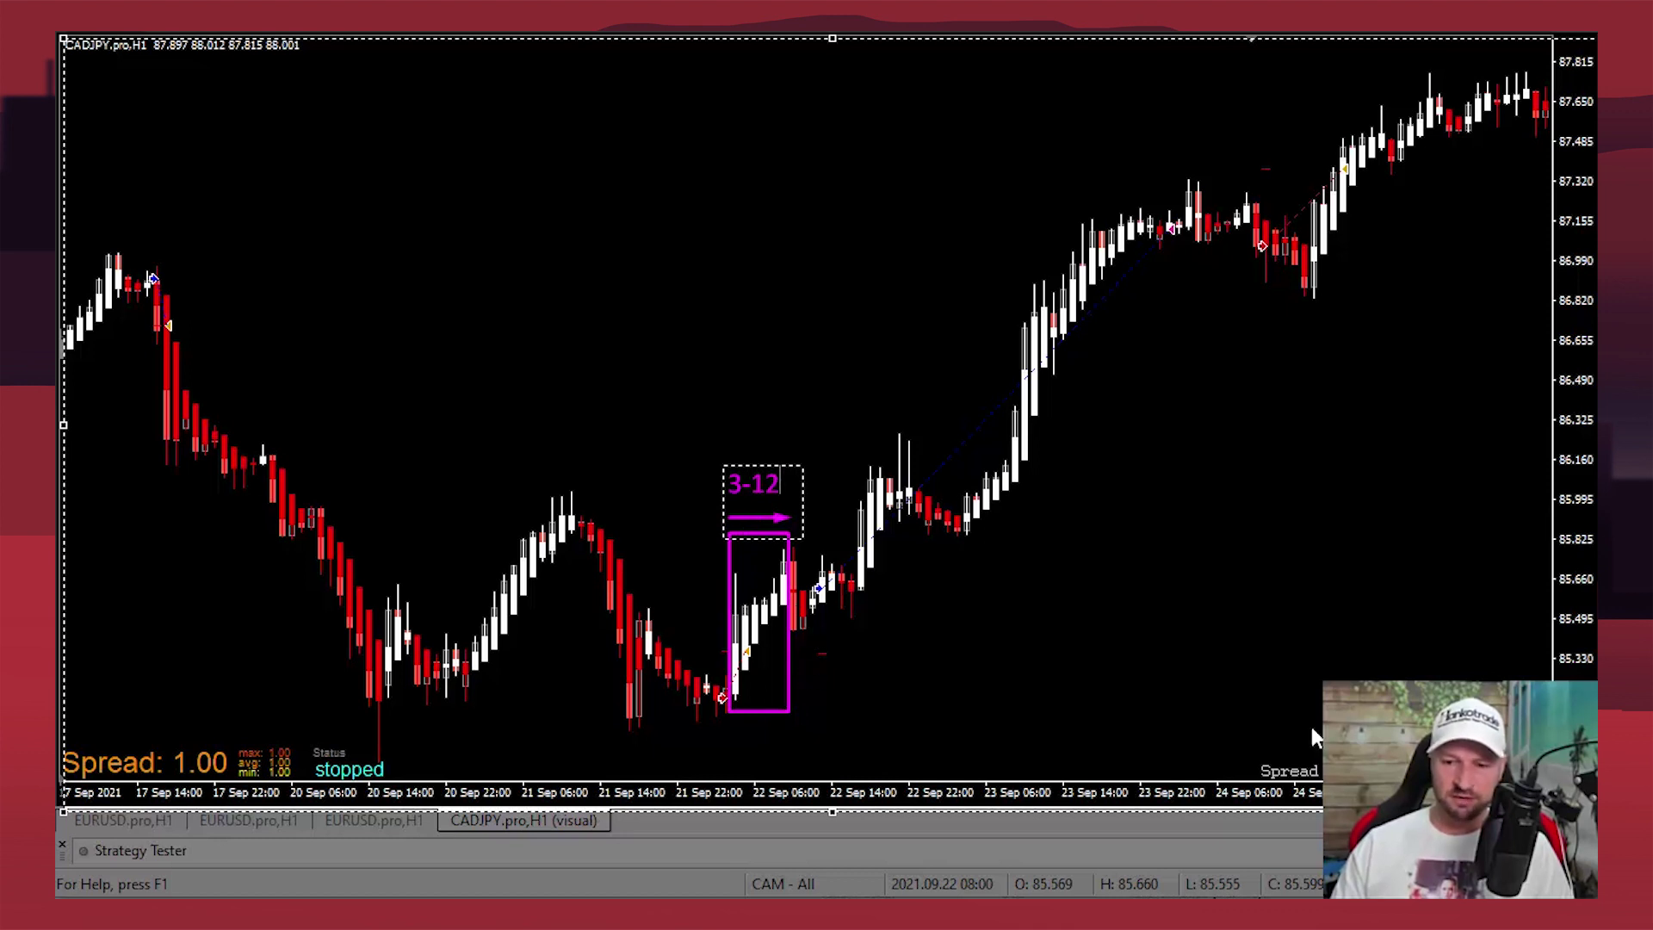
{"action": "left_click", "coordinate": [865, 616]}
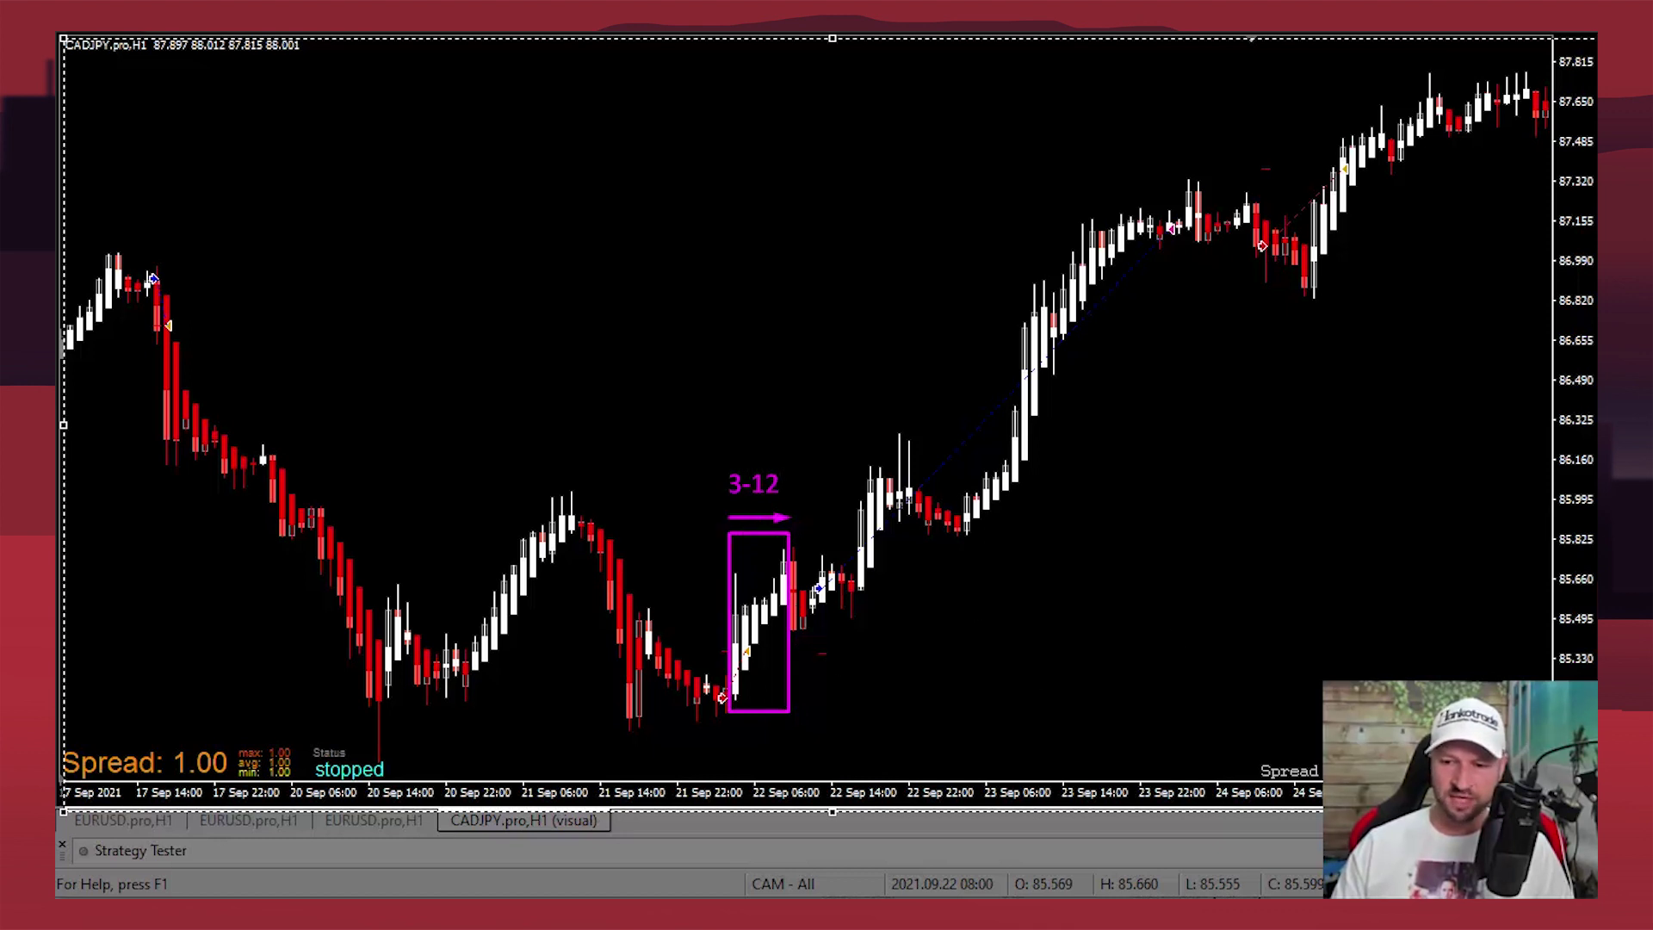
Step: Add a '2' label beside the box, redoing it after undoing a trial arrow and line
{"action": "left_click", "coordinate": [794, 642]}
{"action": "type", "text": "2"}
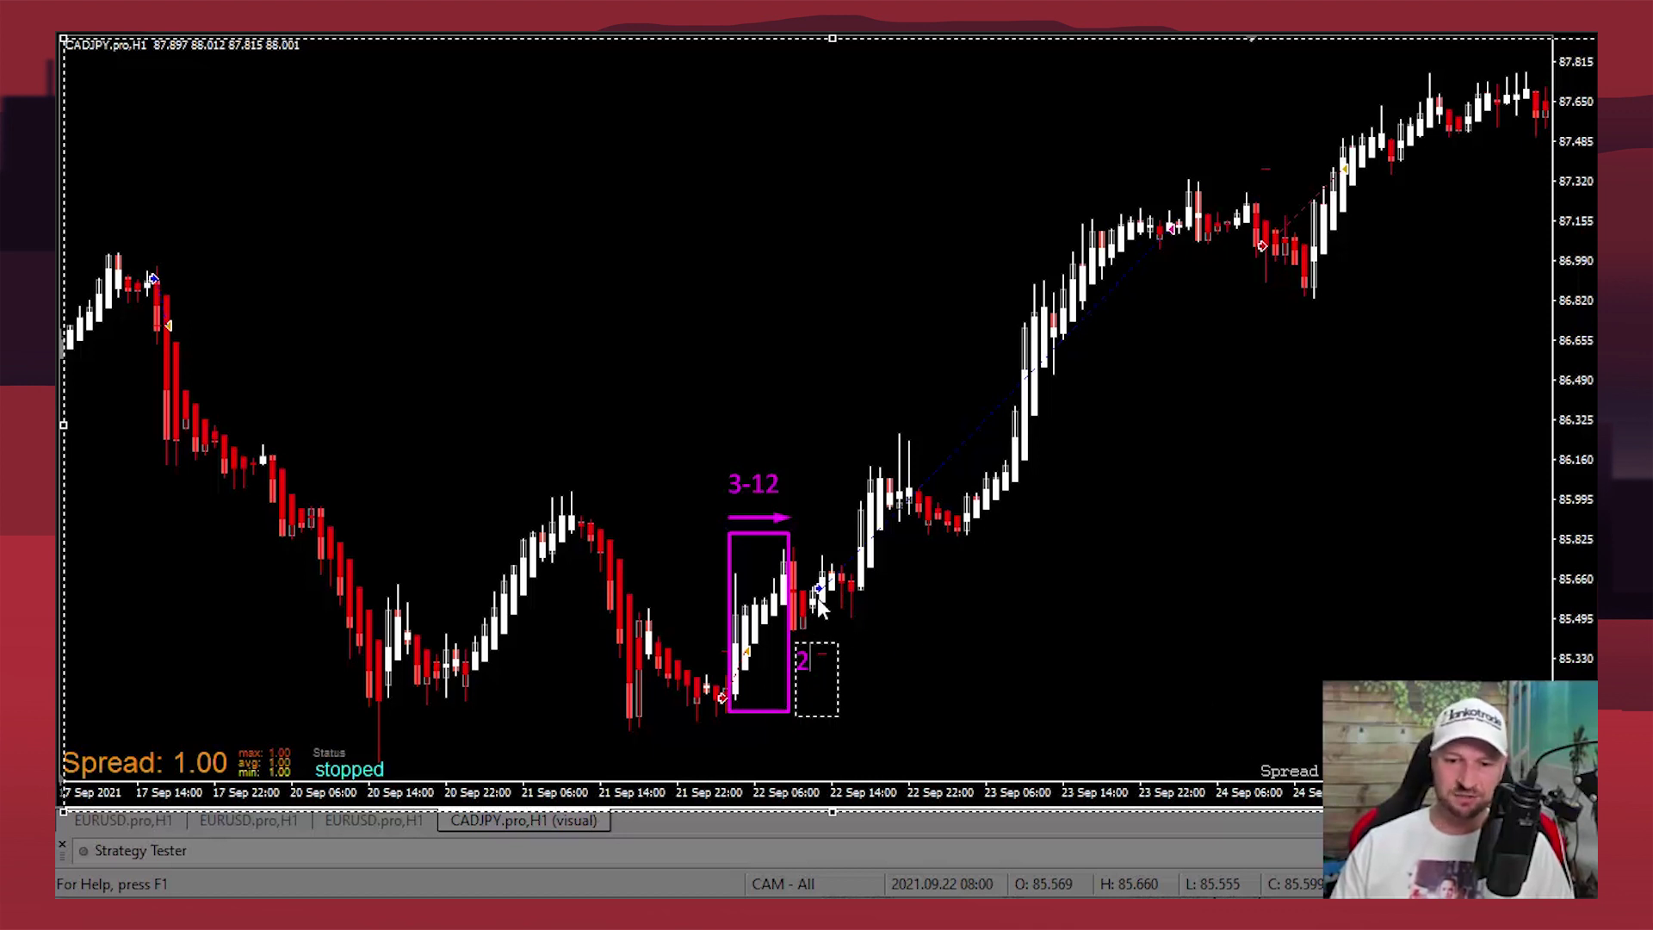
{"action": "left_click", "coordinate": [1051, 671]}
{"action": "mouse_move", "coordinate": [1017, 663]}
{"action": "left_mouse_down"}
{"action": "mouse_move", "coordinate": [854, 592]}
{"action": "mouse_move", "coordinate": [818, 614]}
{"action": "left_mouse_up"}
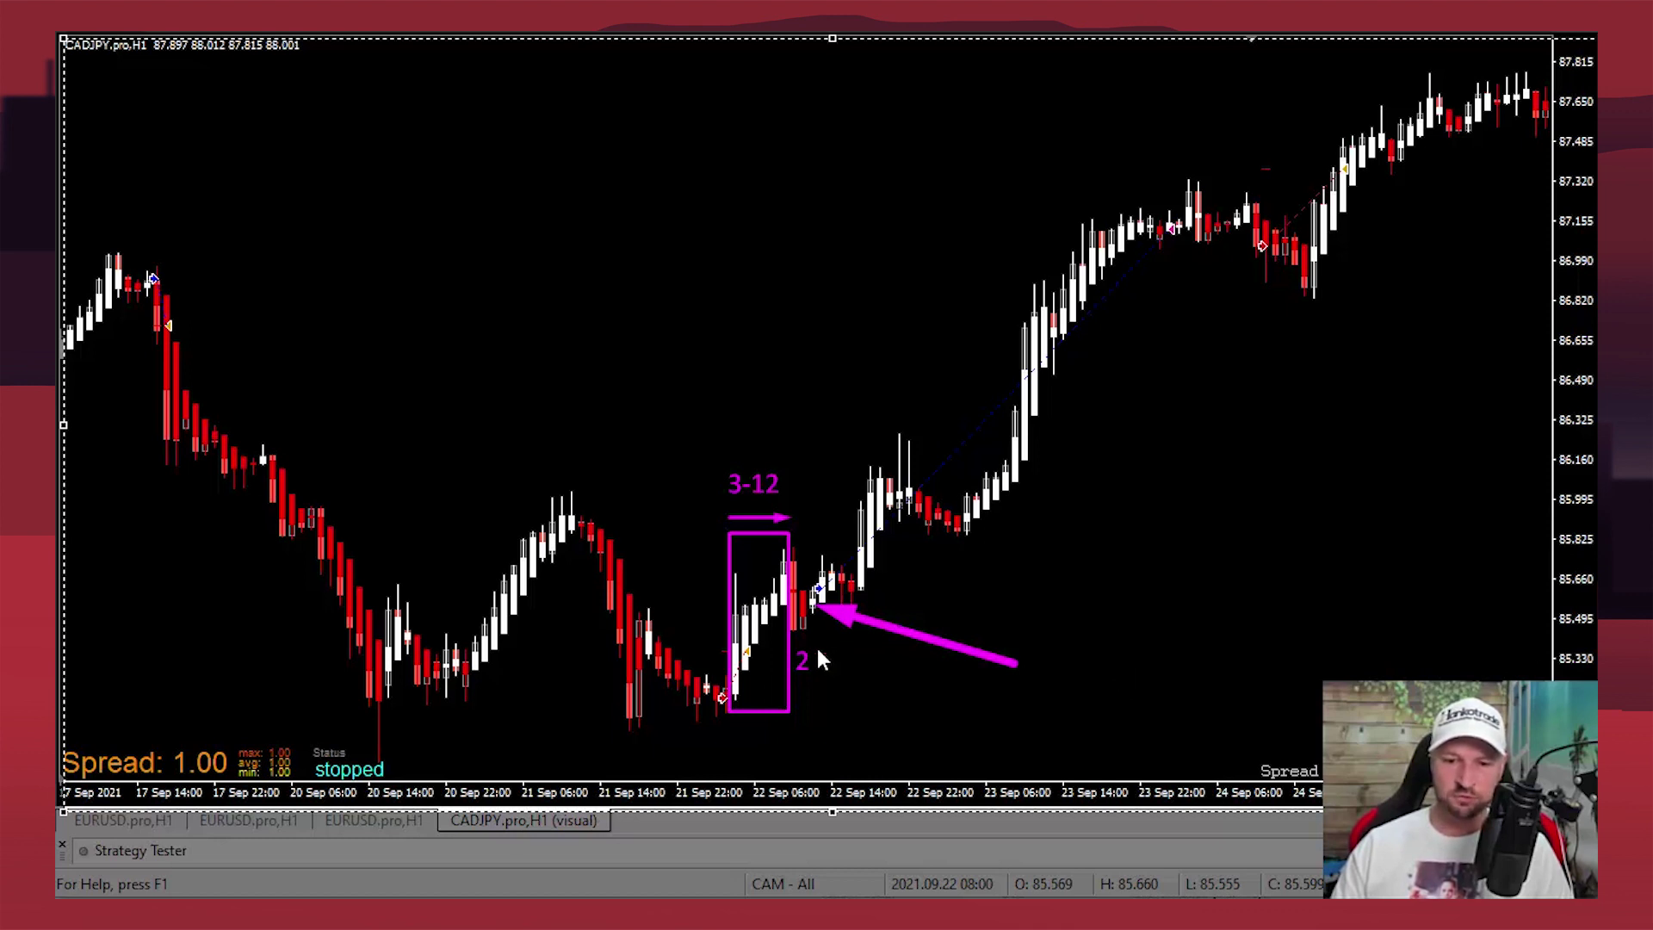
{"action": "left_click_drag", "start_coordinate": [814, 652], "coordinate": [963, 653]}
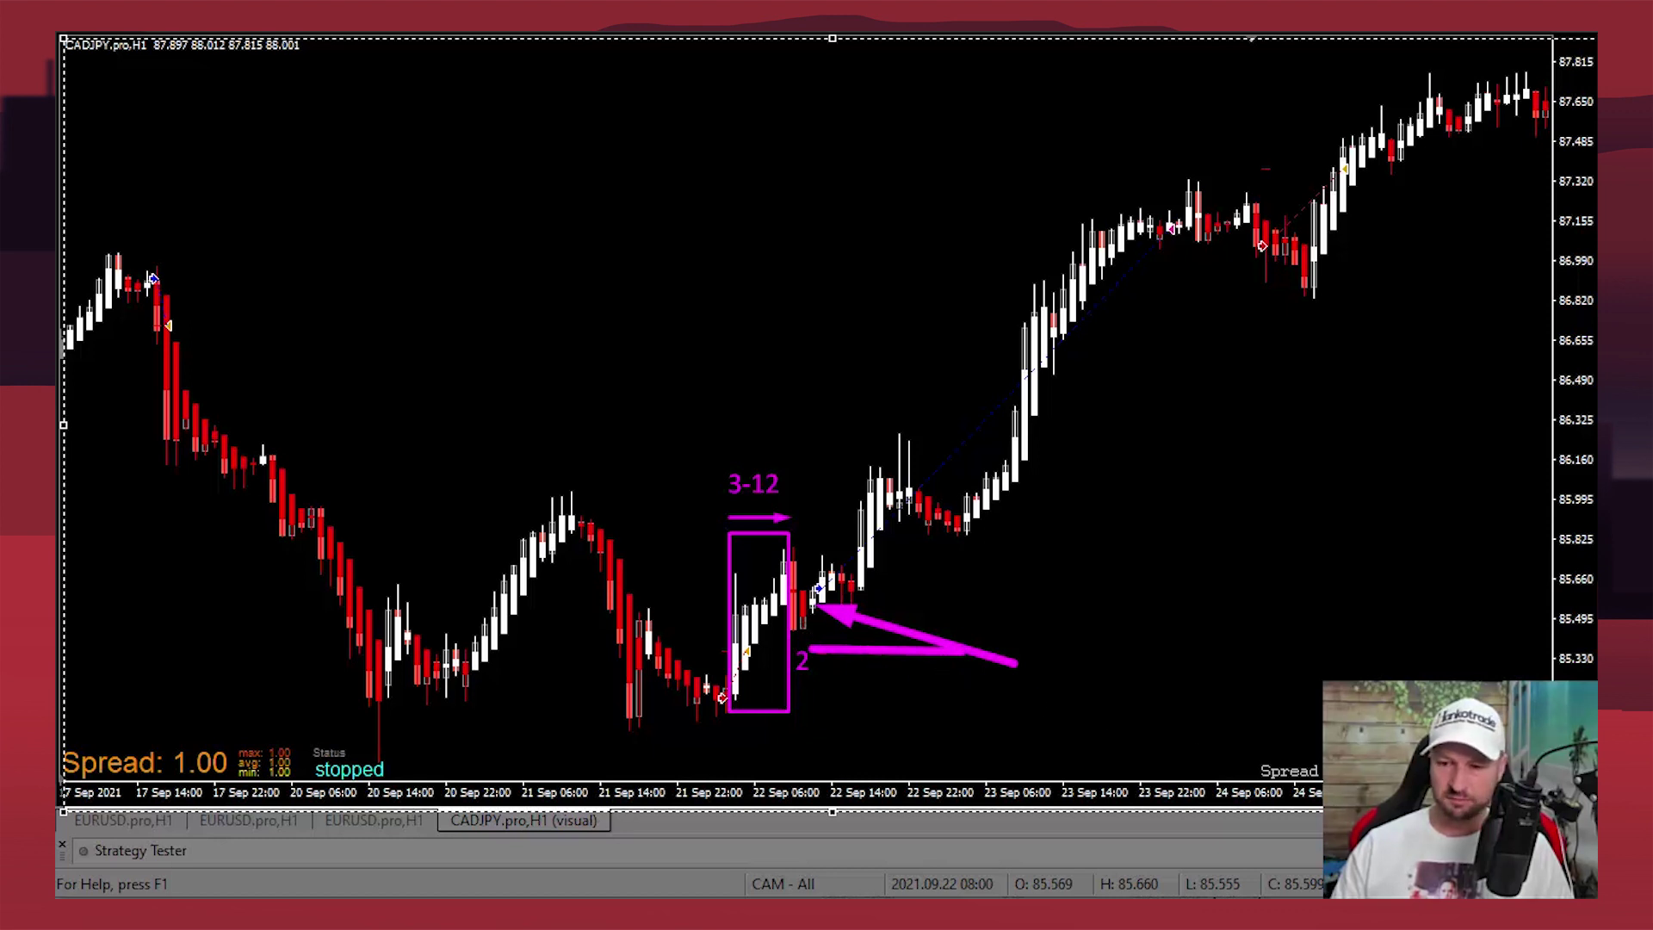
{"action": "key", "text": "ctrl+z"}
{"action": "key", "text": "ctrl+z"}
{"action": "key", "text": "ctrl+z"}
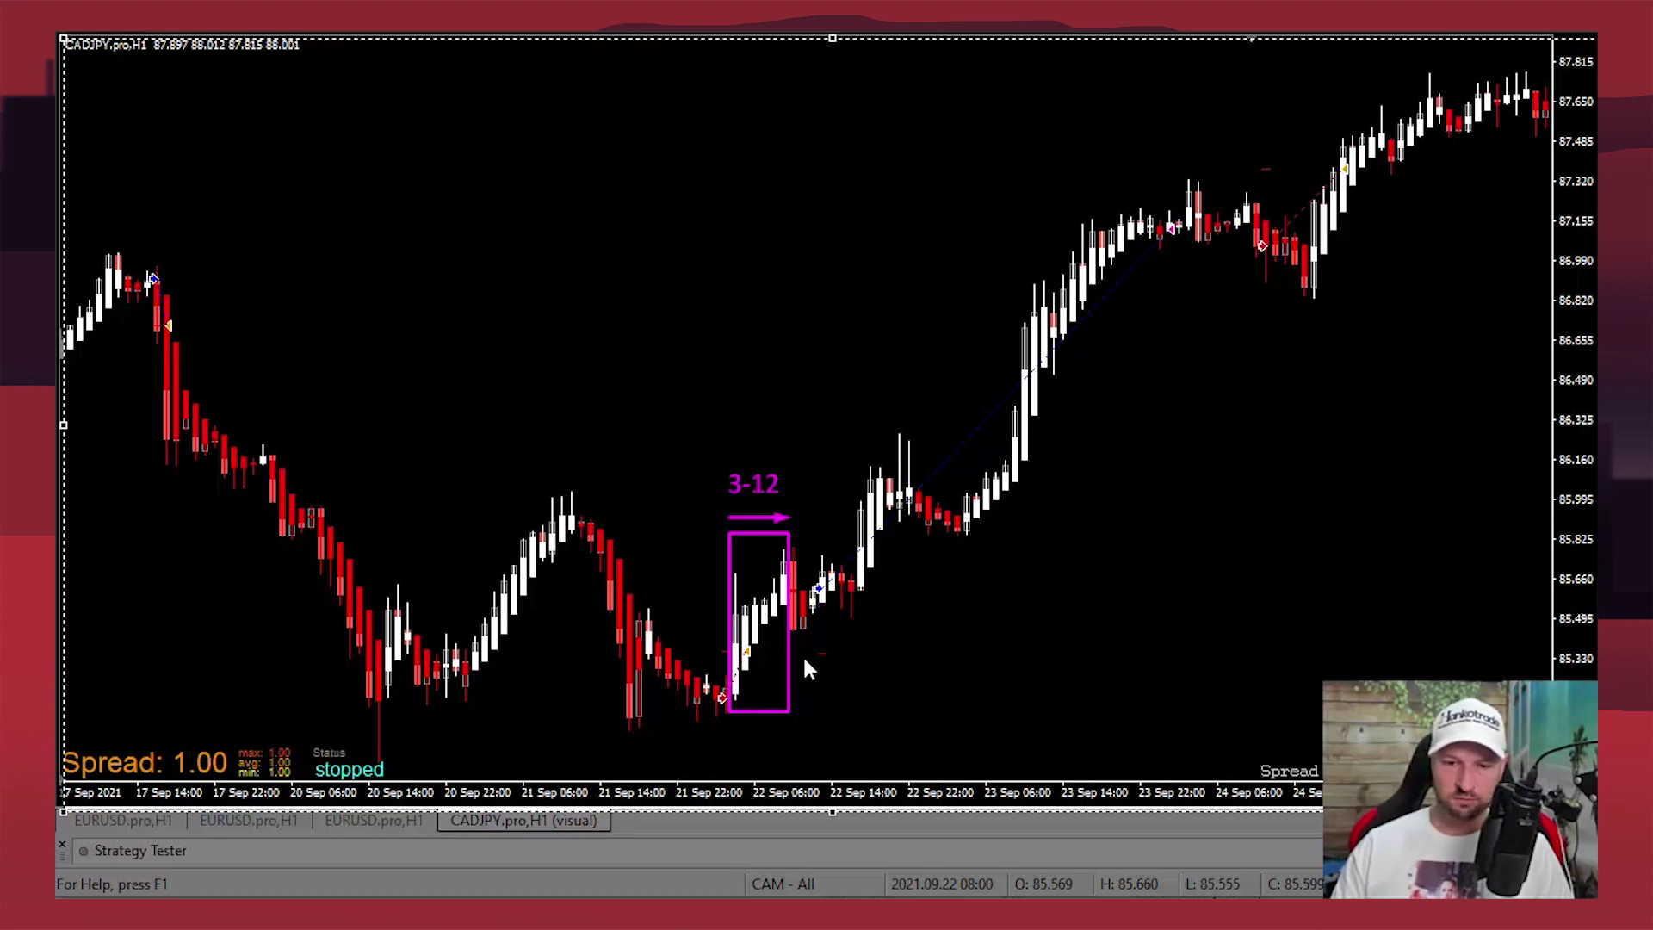
{"action": "left_click_drag", "start_coordinate": [799, 682], "coordinate": [837, 685]}
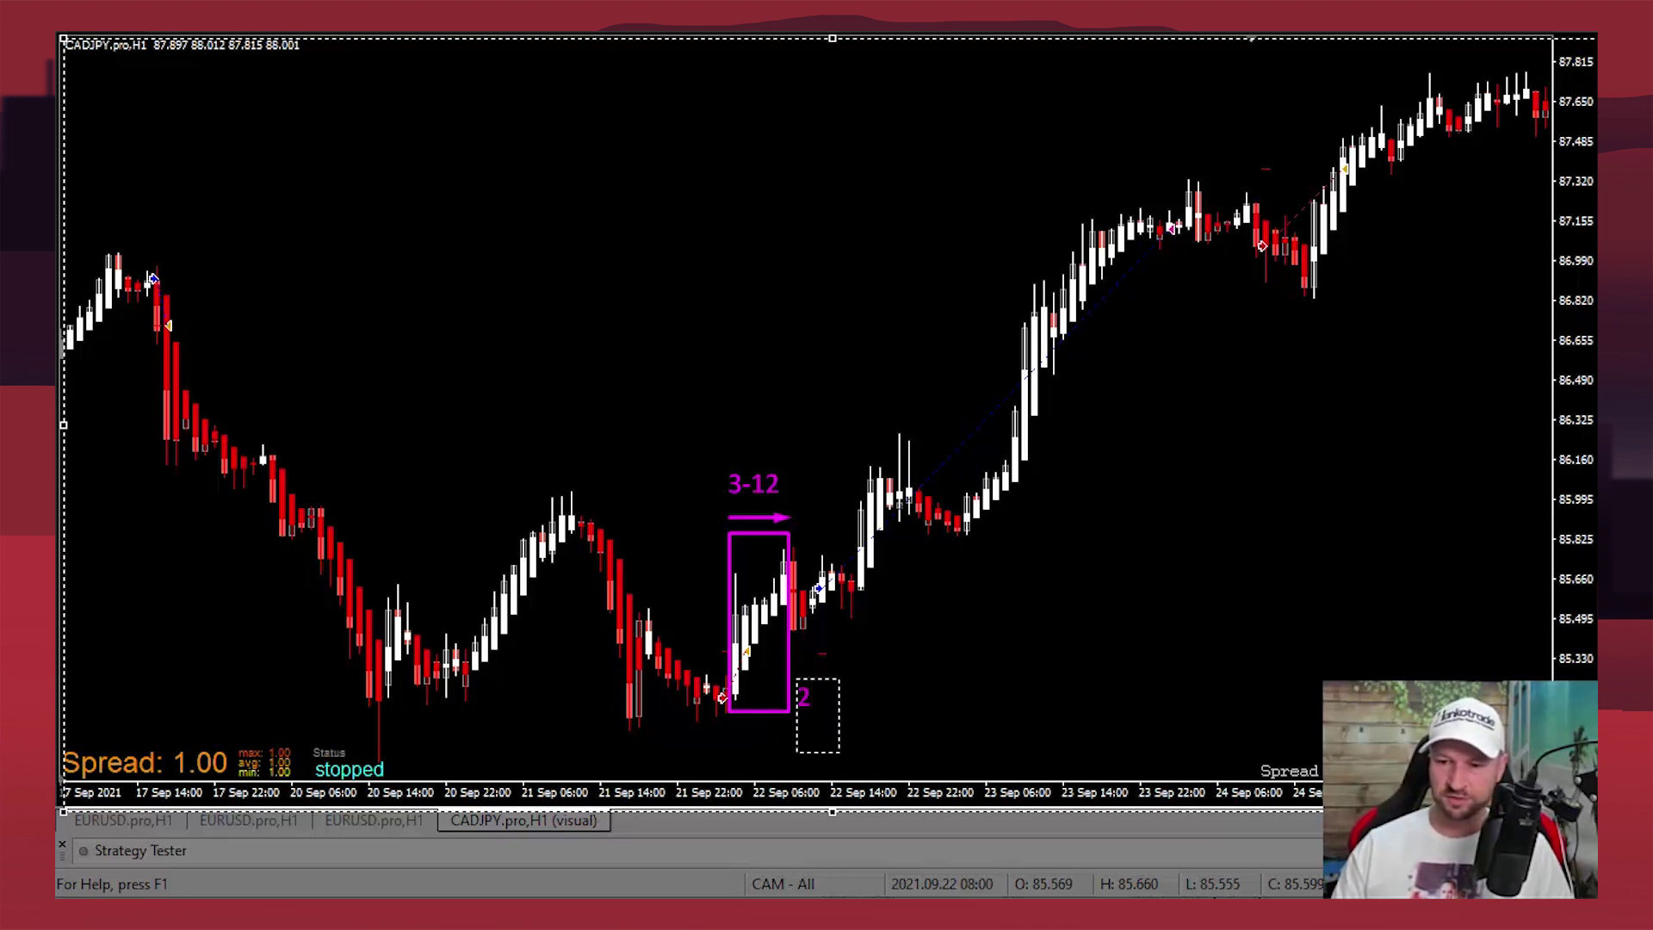
{"action": "left_click", "coordinate": [890, 636]}
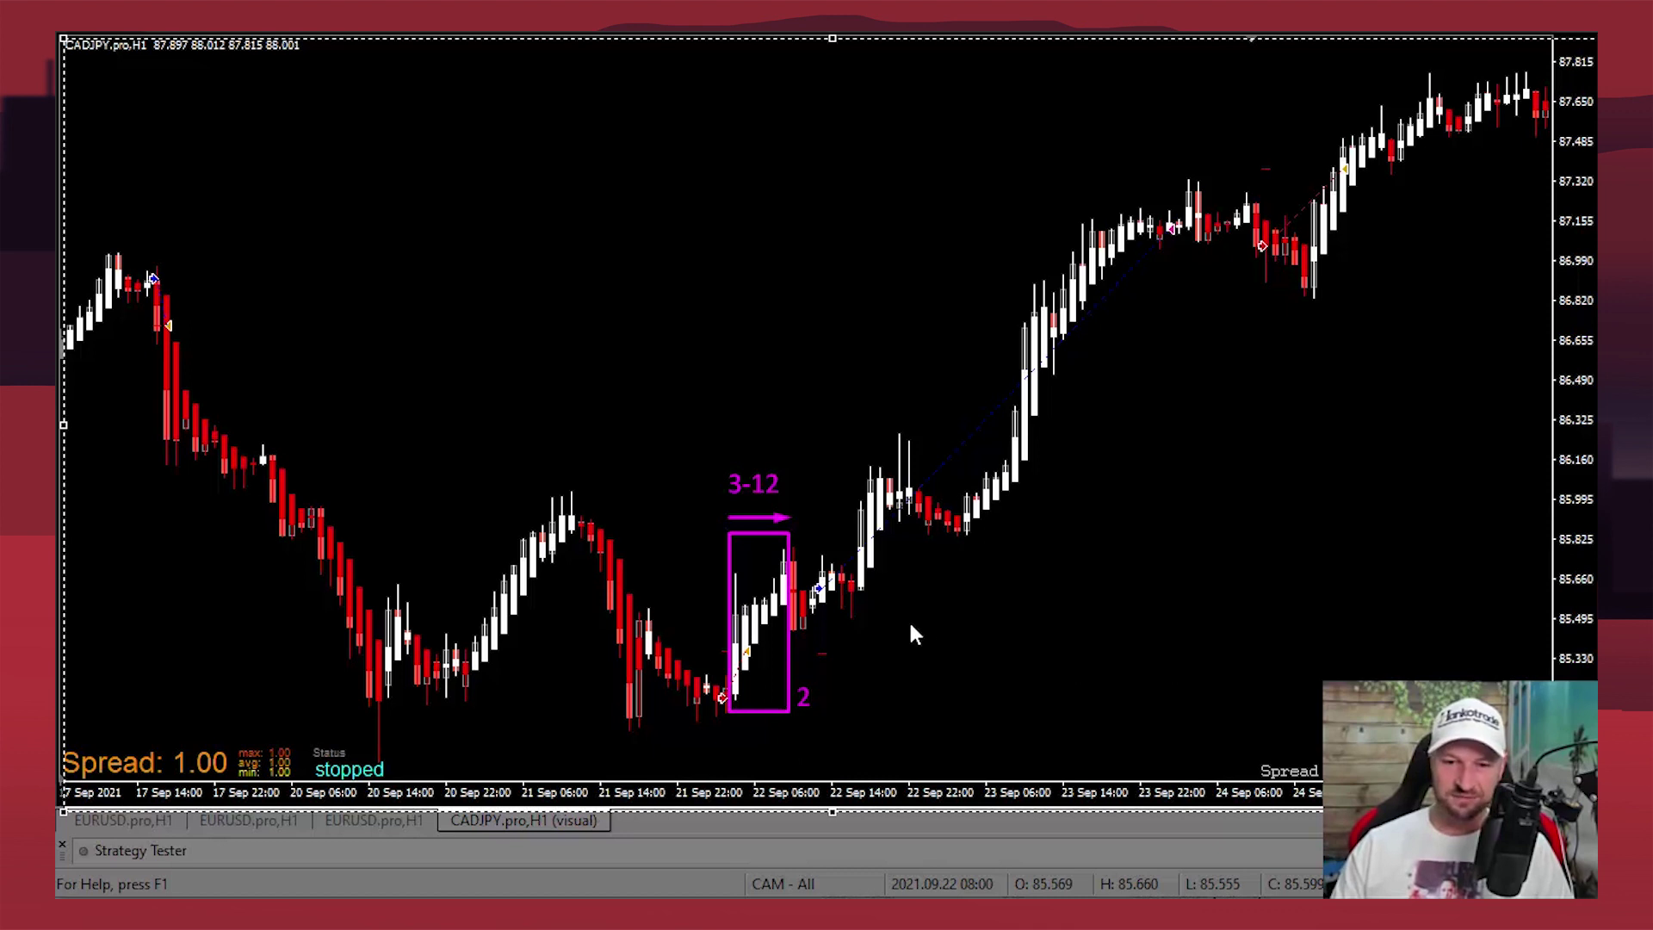
Step: Draw arrows toward the candle tips and 22 Sep 22:00 and a post-entry box, then undo them
{"action": "left_click_drag", "start_coordinate": [976, 625], "coordinate": [818, 596]}
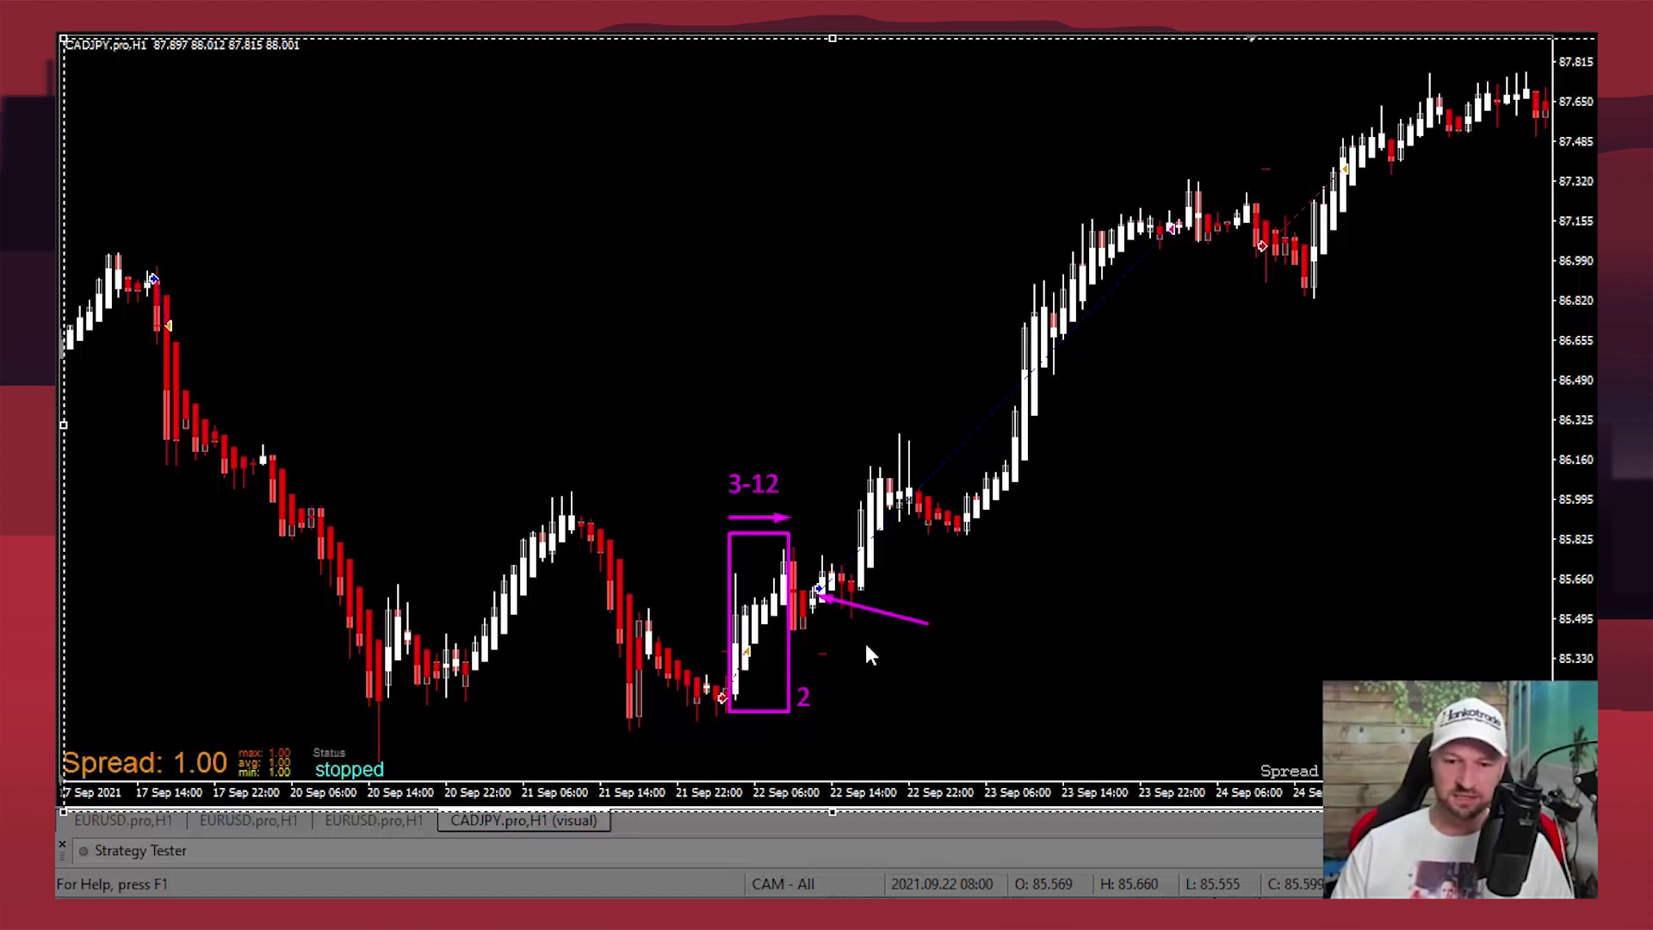
{"action": "left_click_drag", "start_coordinate": [848, 648], "coordinate": [827, 651]}
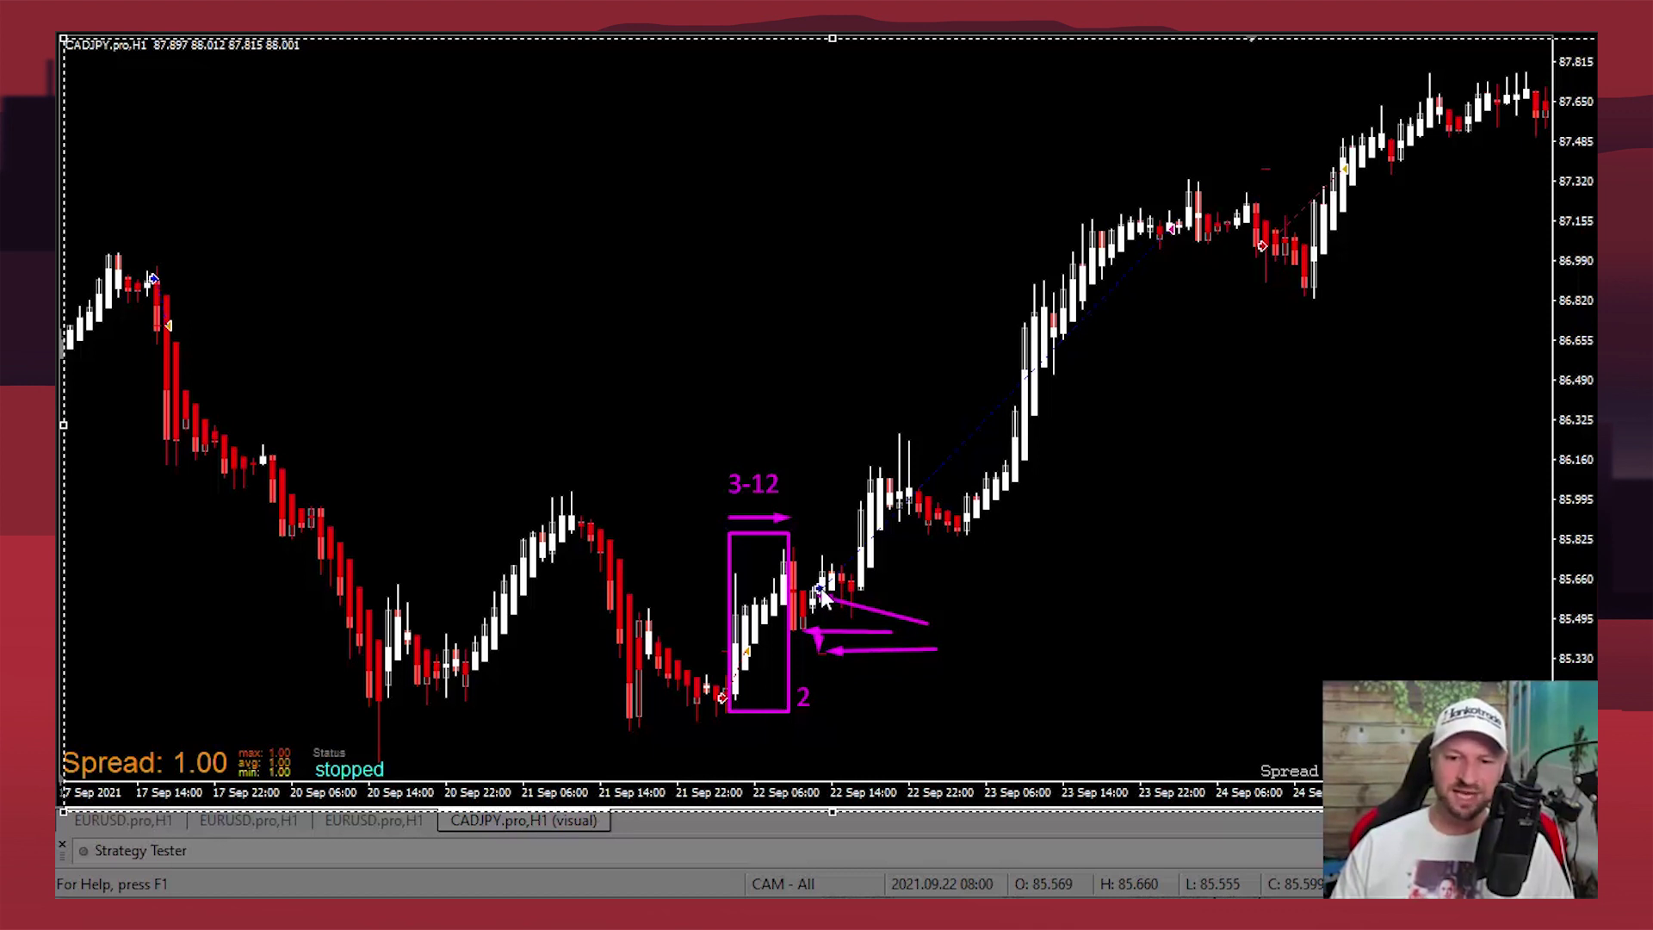
{"action": "left_click_drag", "start_coordinate": [1043, 572], "coordinate": [841, 575]}
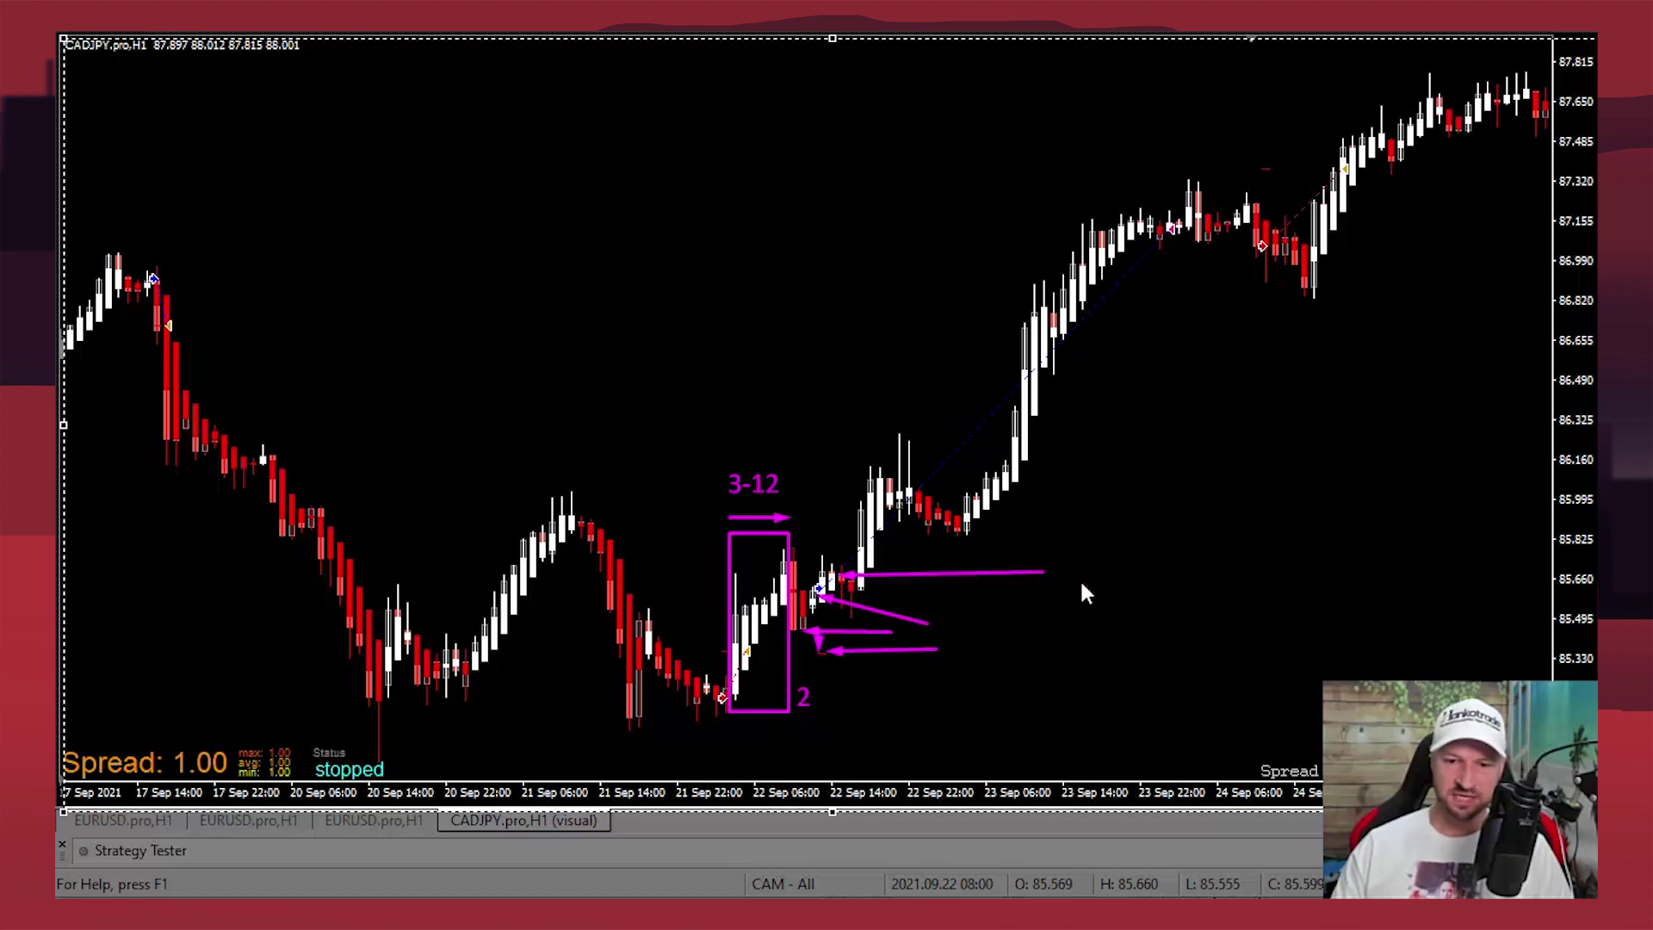
{"action": "left_click_drag", "start_coordinate": [1158, 489], "coordinate": [928, 491]}
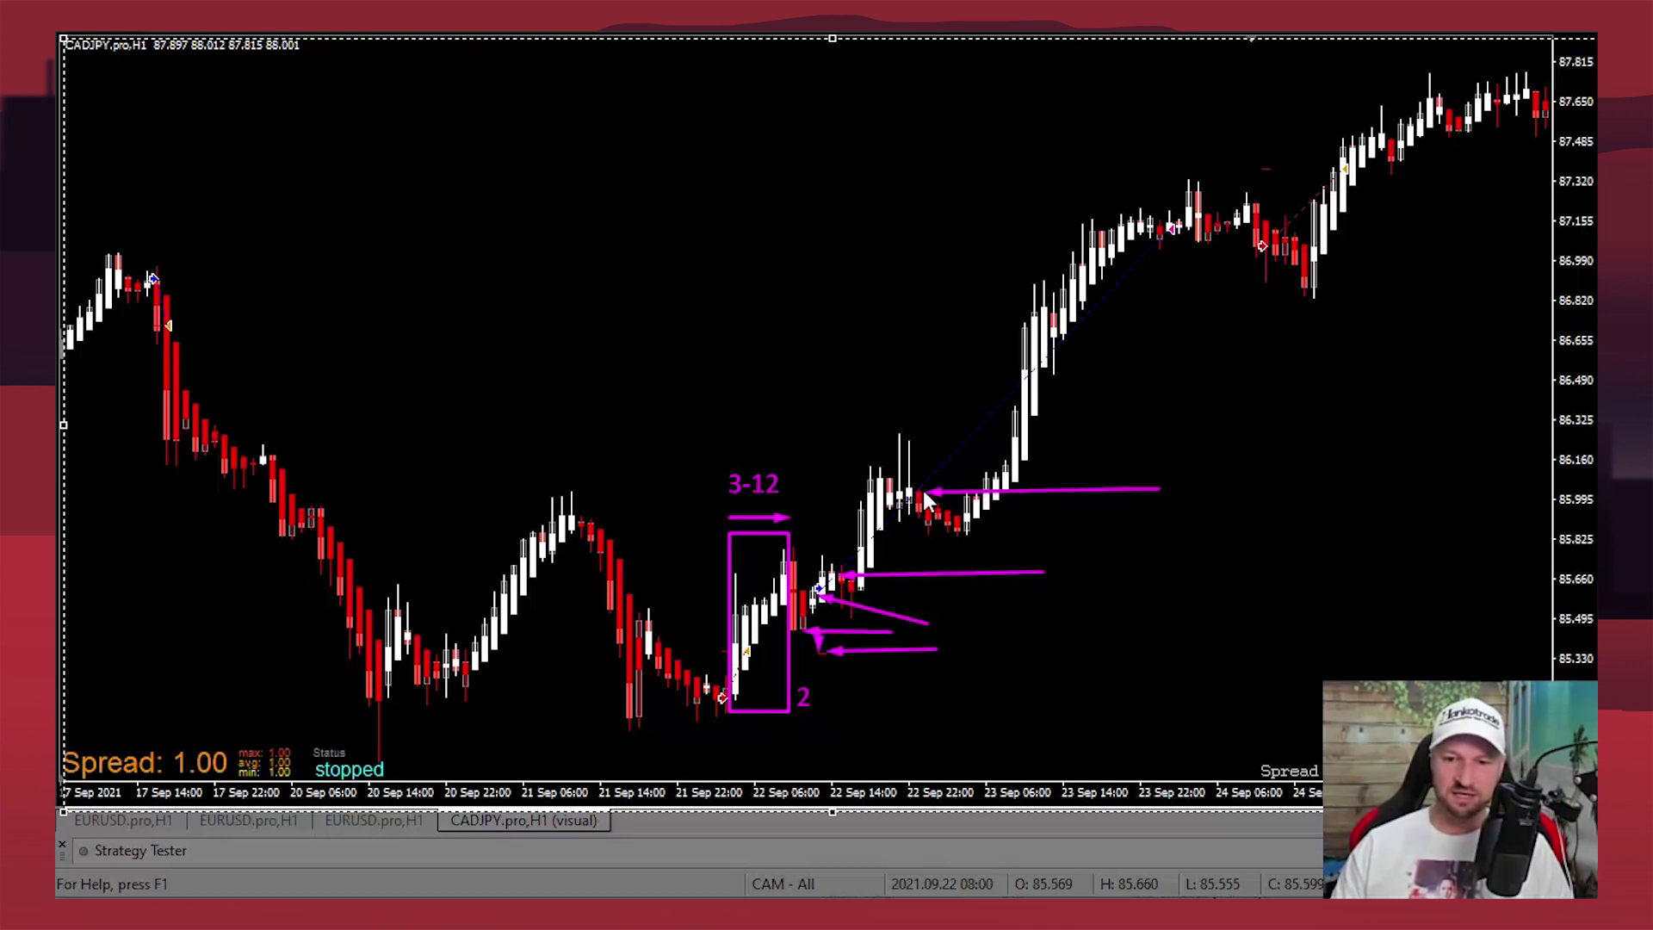
{"action": "left_click_drag", "start_coordinate": [1054, 215], "coordinate": [1167, 223]}
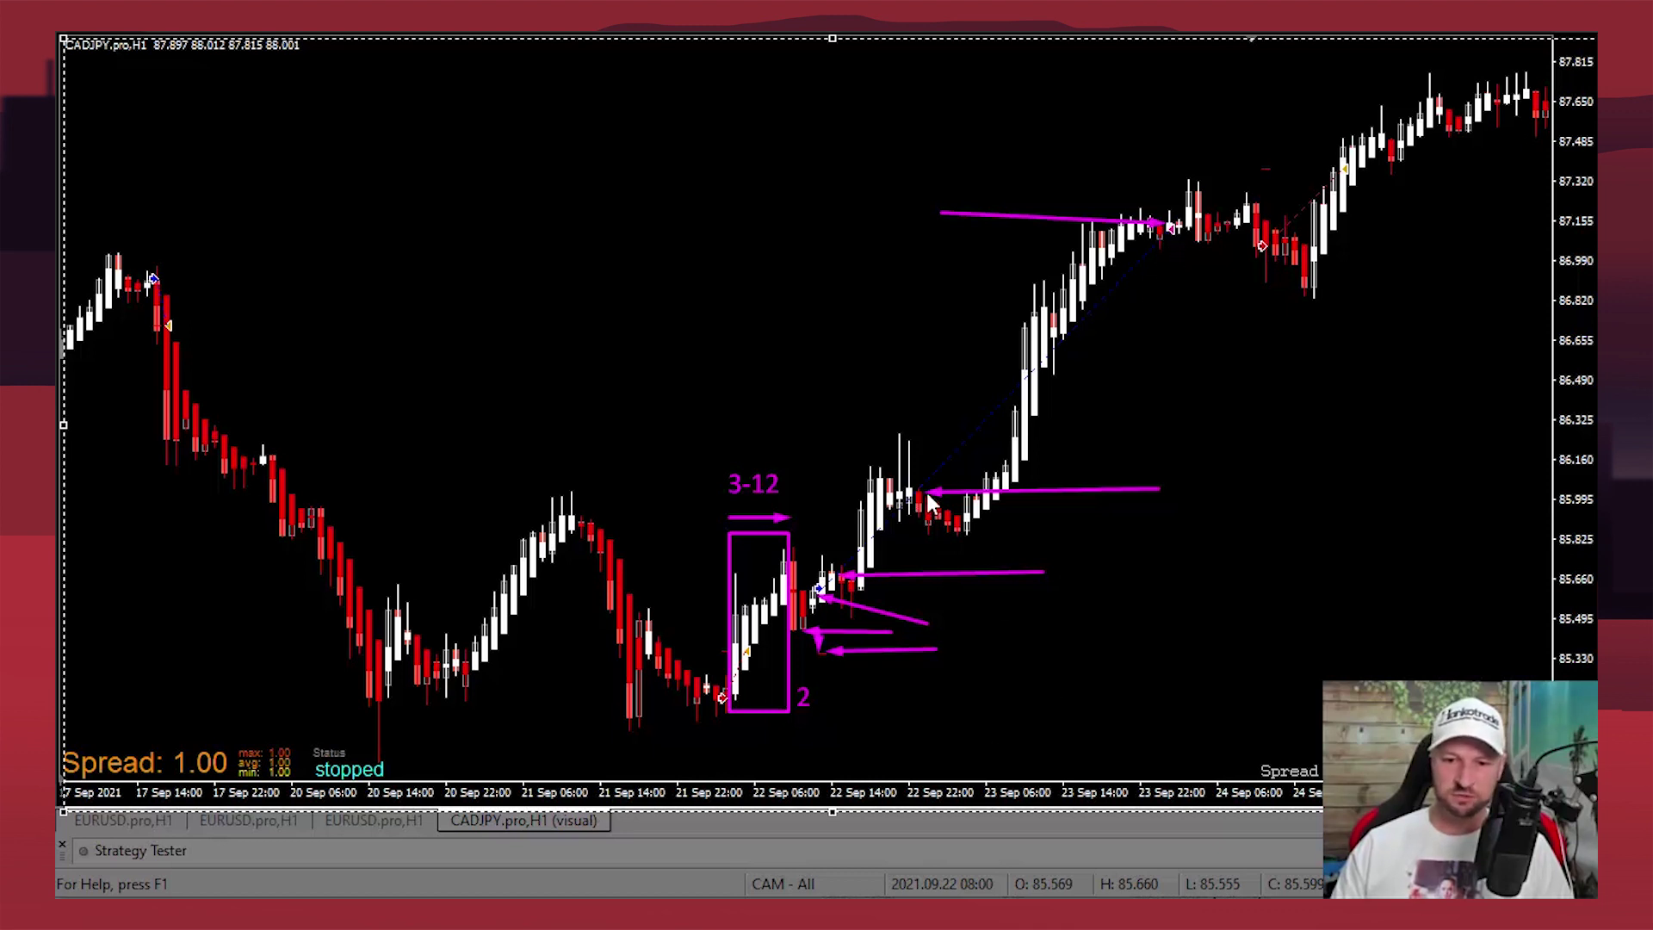
{"action": "left_click_drag", "start_coordinate": [916, 488], "coordinate": [964, 535]}
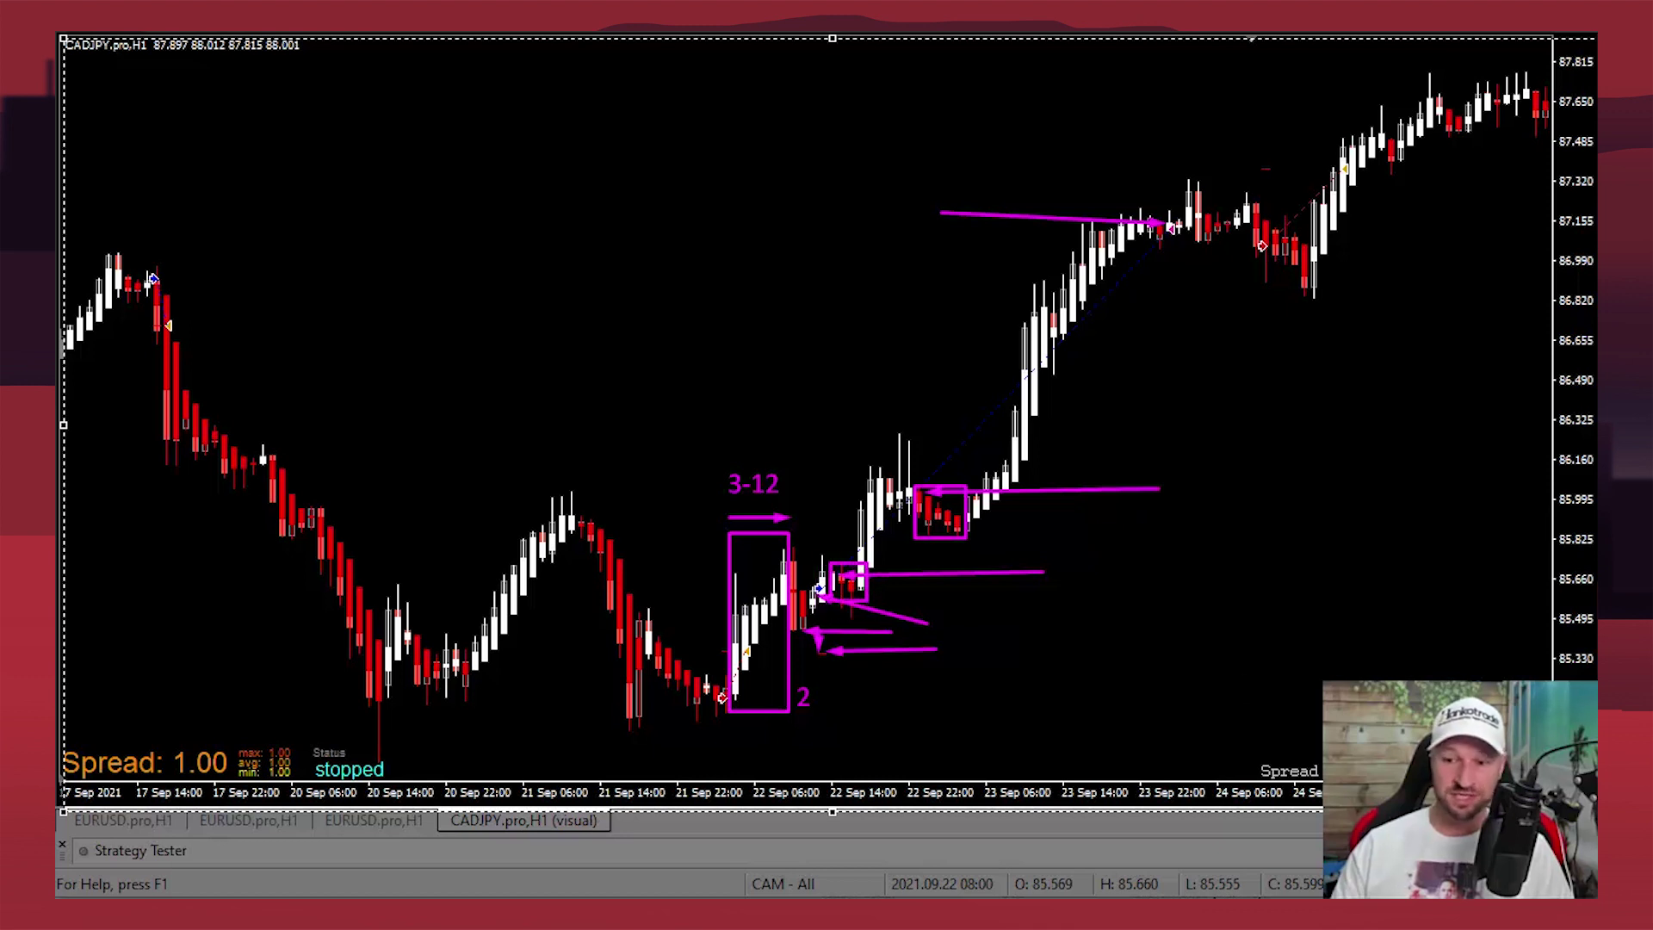
{"action": "key", "text": "ctrl+z"}
{"action": "key", "text": "ctrl+z"}
{"action": "key", "text": "ctrl+z"}
{"action": "key", "text": "ctrl+z"}
{"action": "key", "text": "ctrl+z"}
{"action": "key", "text": "ctrl+z"}
{"action": "key", "text": "ctrl+z"}
{"action": "key", "text": "ctrl+z"}
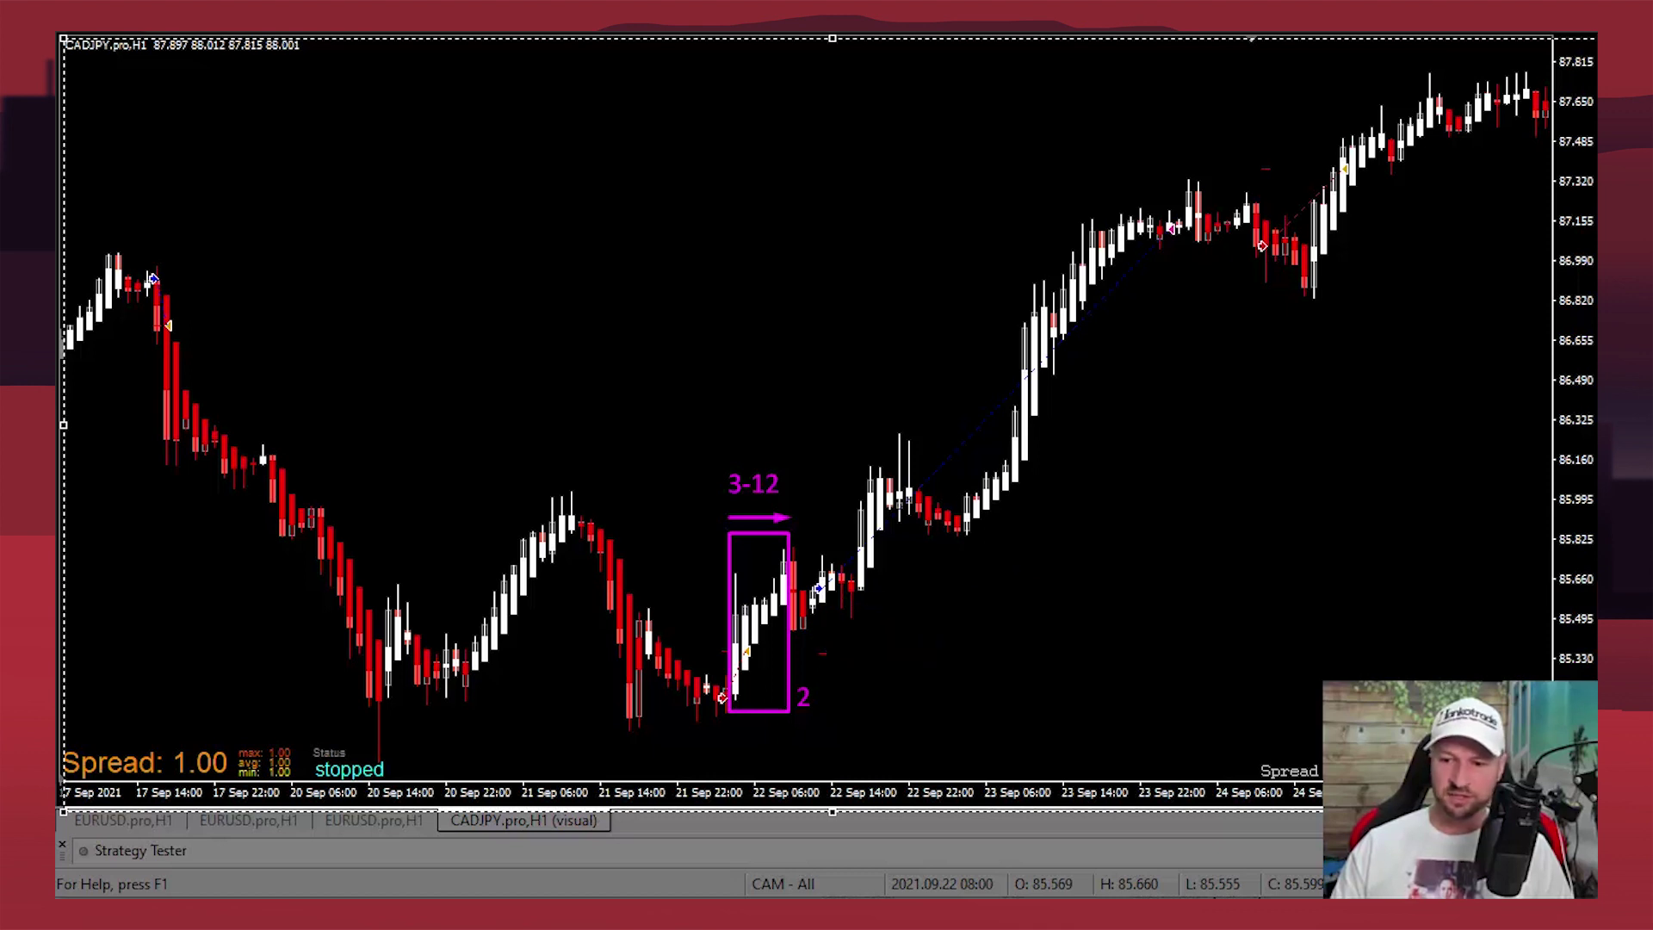
{"action": "mouse_move", "coordinate": [830, 589]}
{"action": "left_mouse_down"}
{"action": "mouse_move", "coordinate": [831, 466]}
{"action": "mouse_move", "coordinate": [1072, 463]}
{"action": "left_mouse_up"}
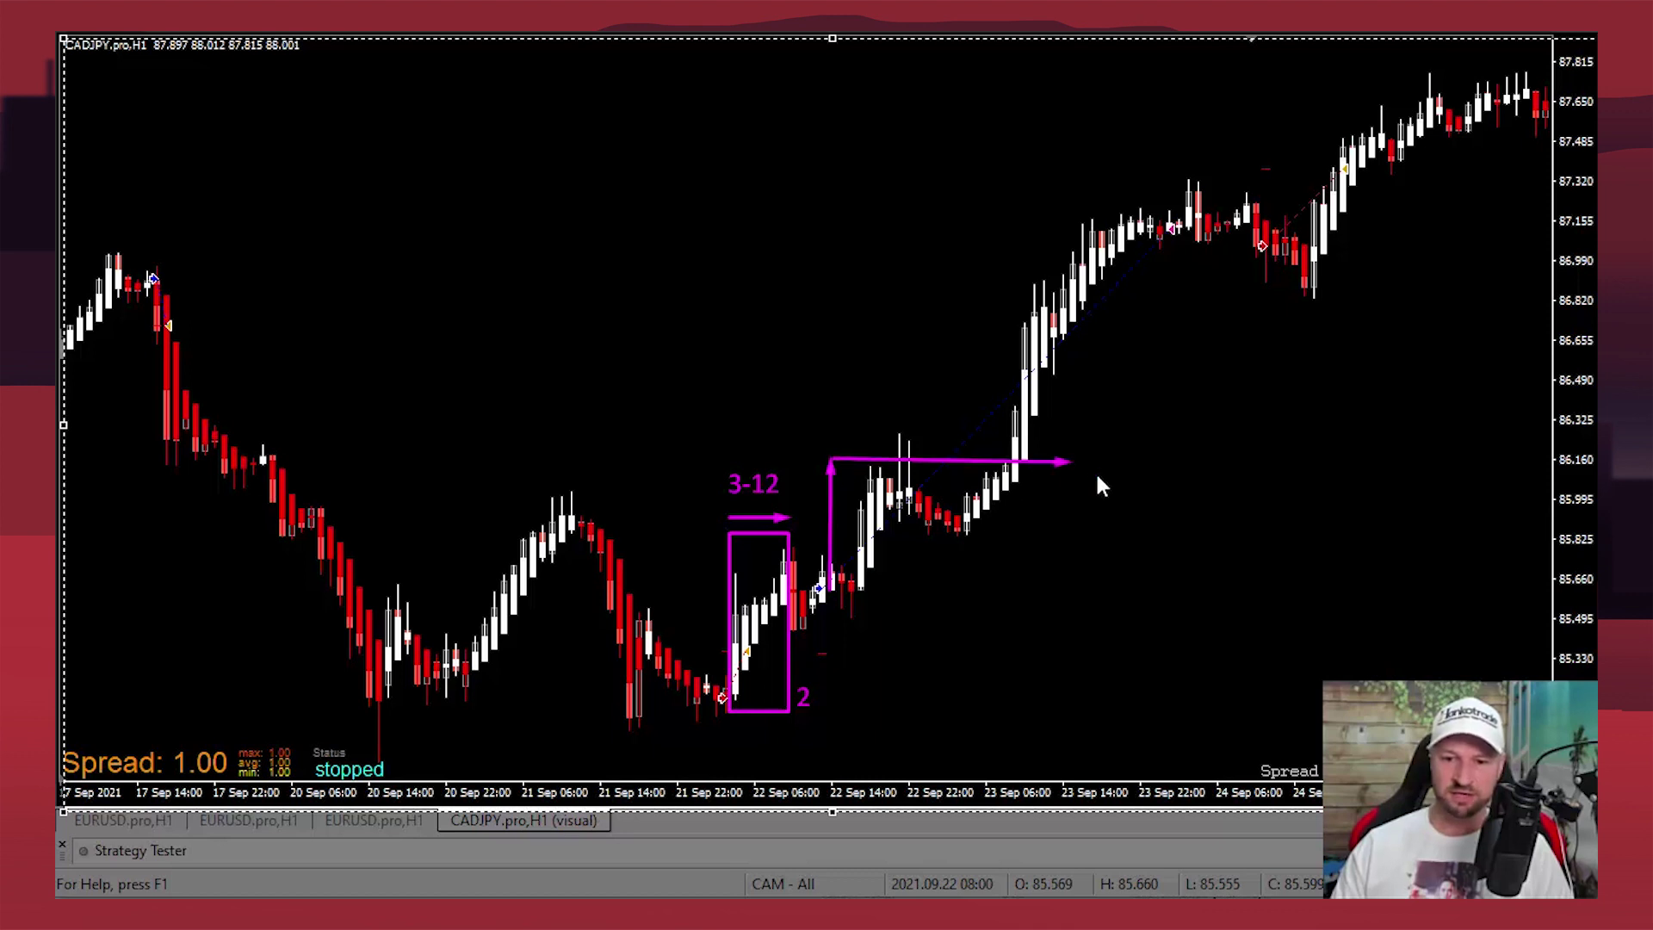
{"action": "left_click", "coordinate": [1076, 447]}
{"action": "type", "text": "15pips"}
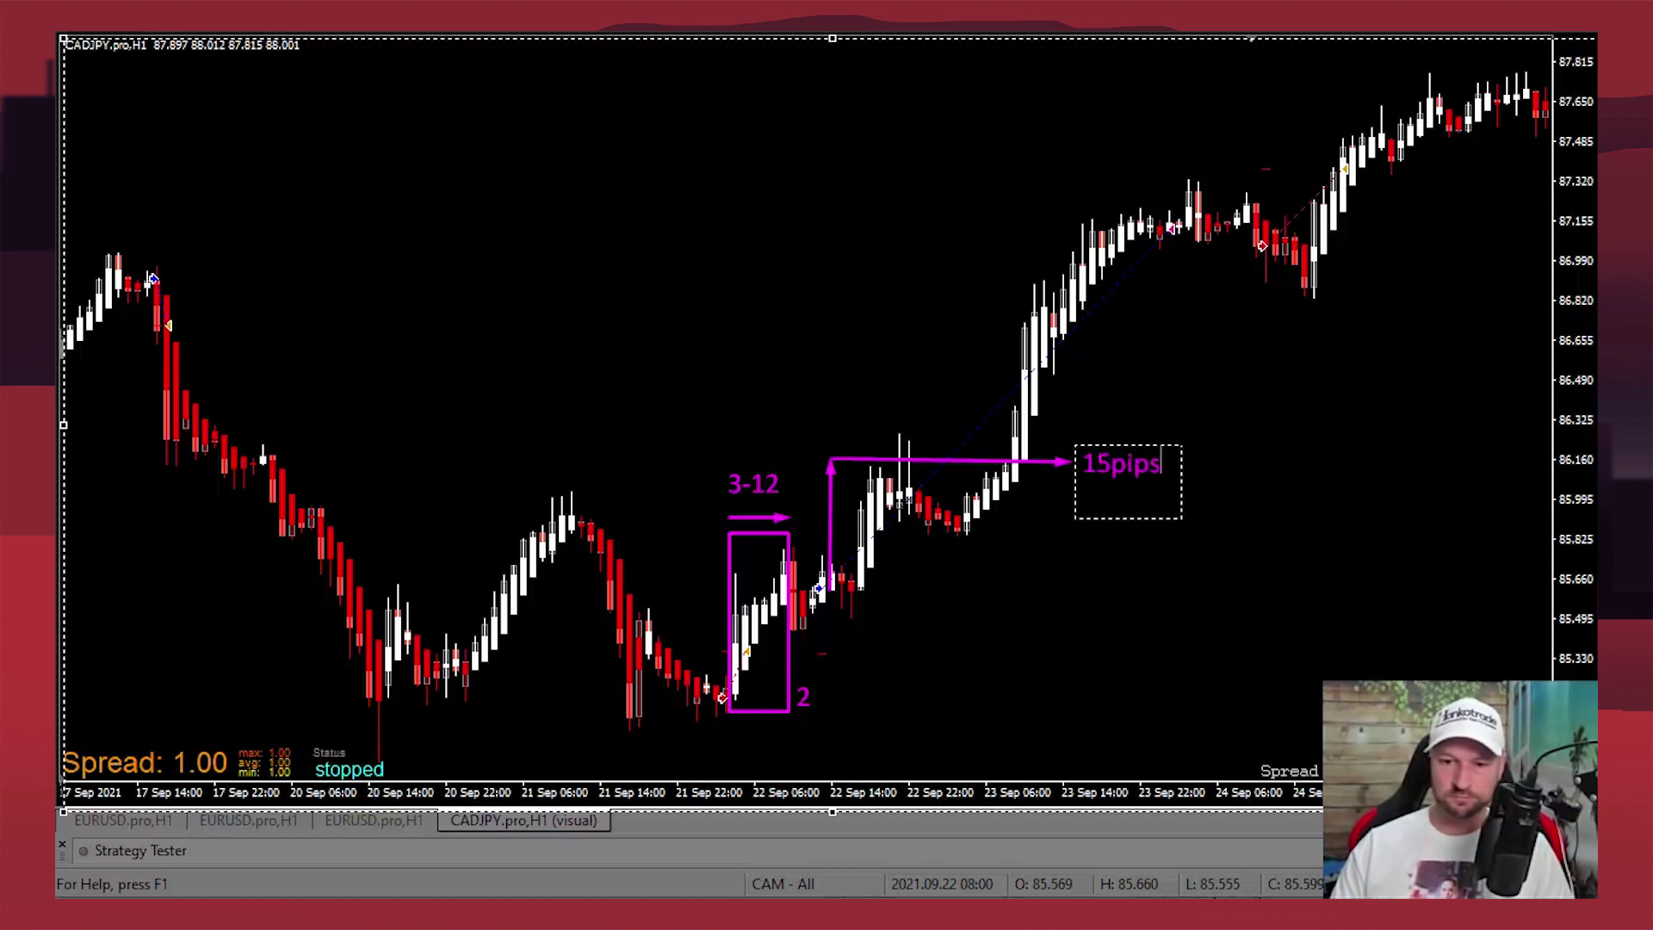
{"action": "type", "text": " min"}
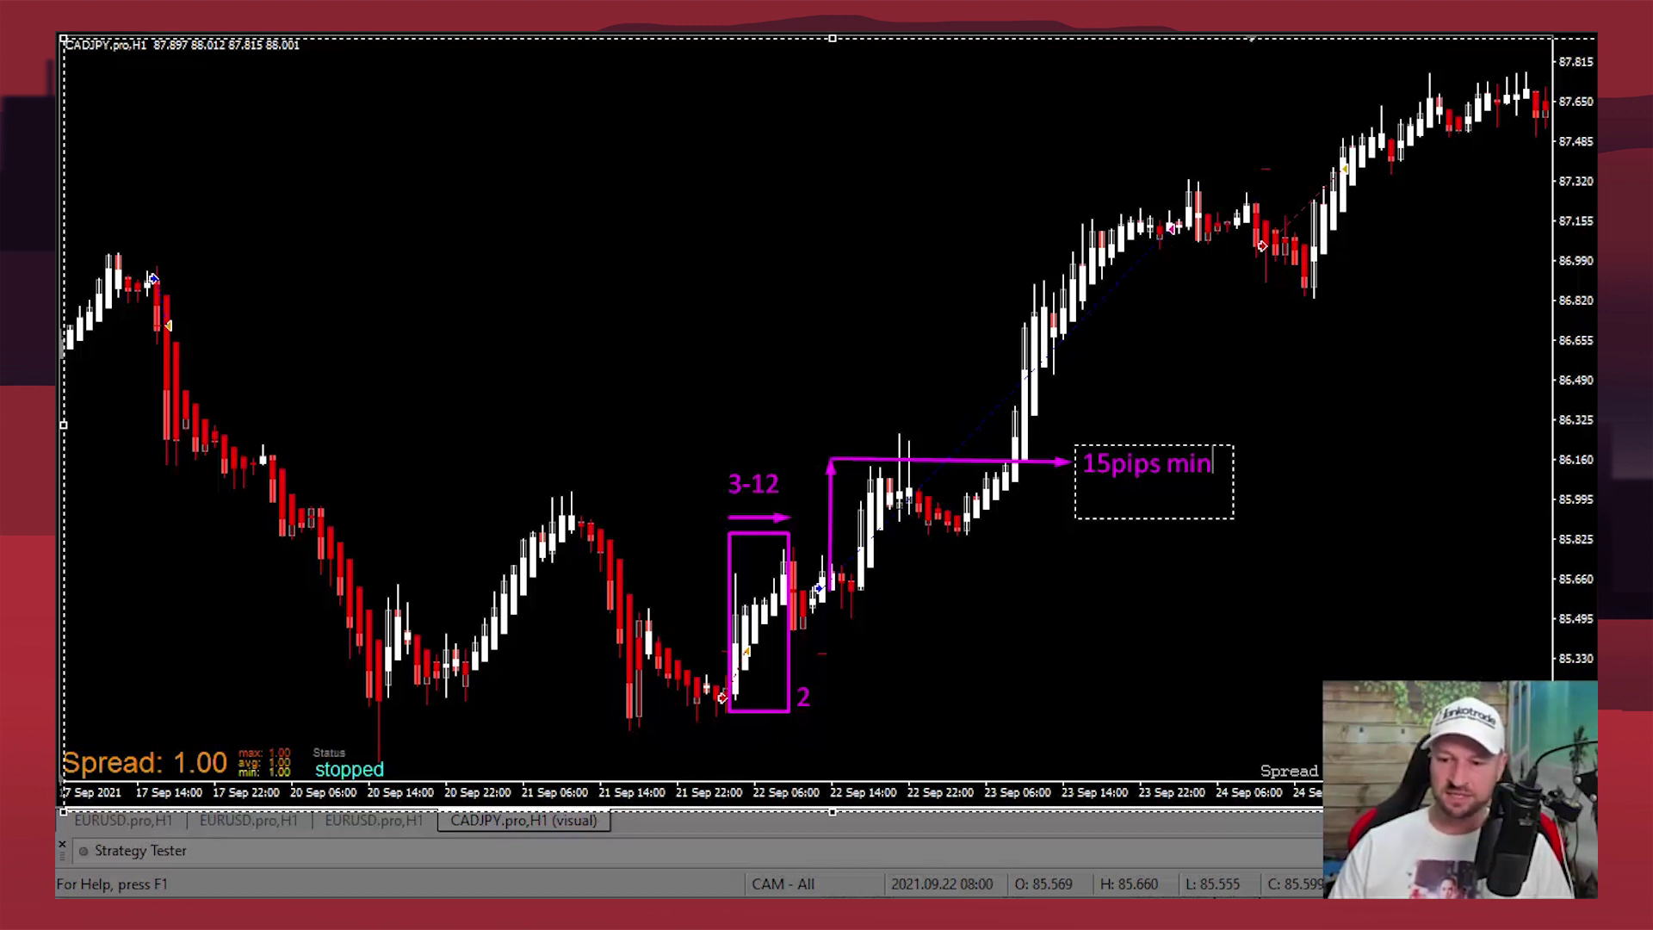
{"action": "left_click", "coordinate": [1275, 351]}
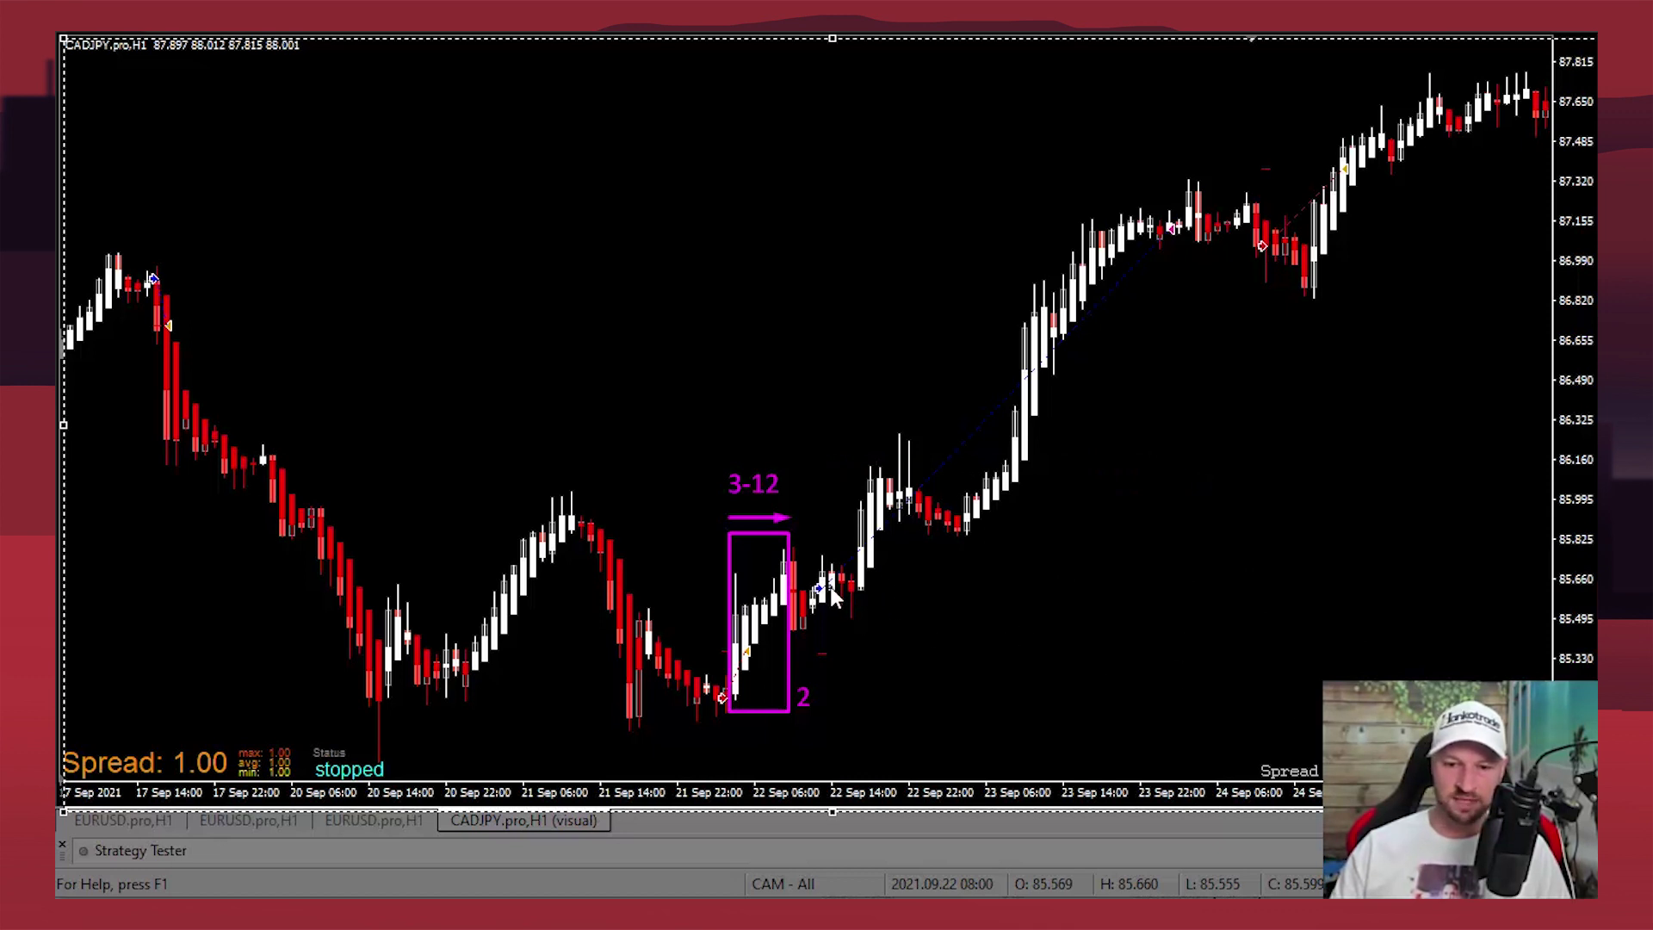
Step: Draw stacked magenta boxes above the entry, then wipe every drawing from the chart
{"action": "left_click_drag", "start_coordinate": [927, 650], "coordinate": [1081, 656]}
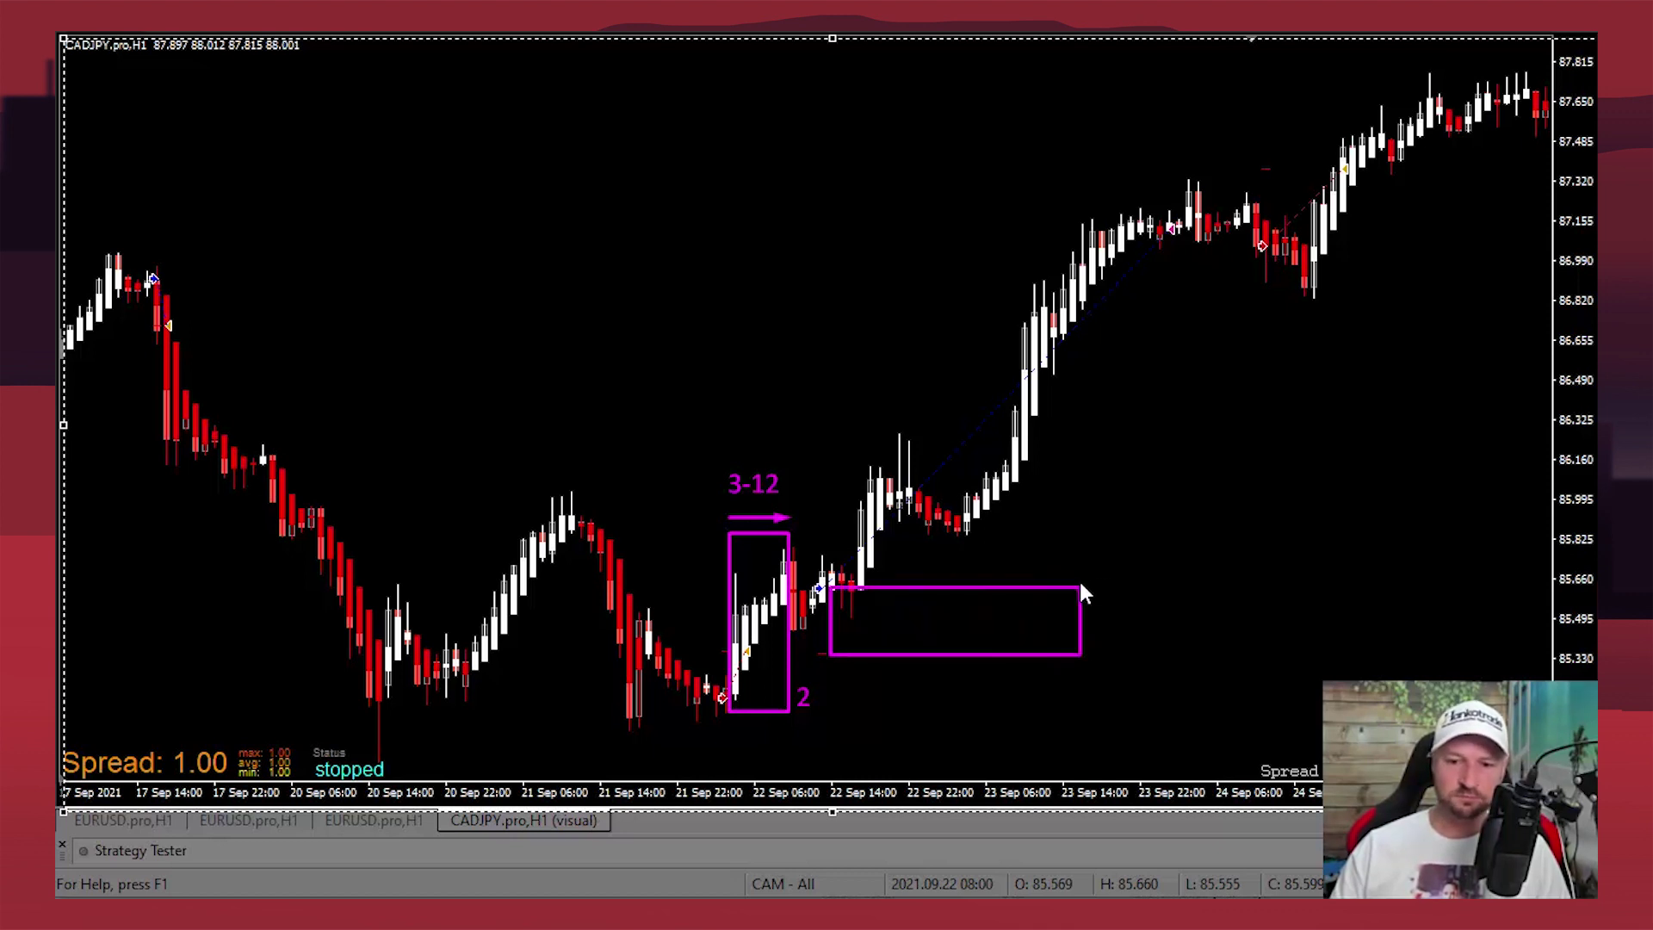
{"action": "mouse_move", "coordinate": [1075, 586]}
{"action": "left_mouse_down"}
{"action": "mouse_move", "coordinate": [831, 521]}
{"action": "mouse_move", "coordinate": [1073, 468]}
{"action": "mouse_move", "coordinate": [1074, 429]}
{"action": "mouse_move", "coordinate": [871, 346]}
{"action": "mouse_move", "coordinate": [826, 355]}
{"action": "left_mouse_up"}
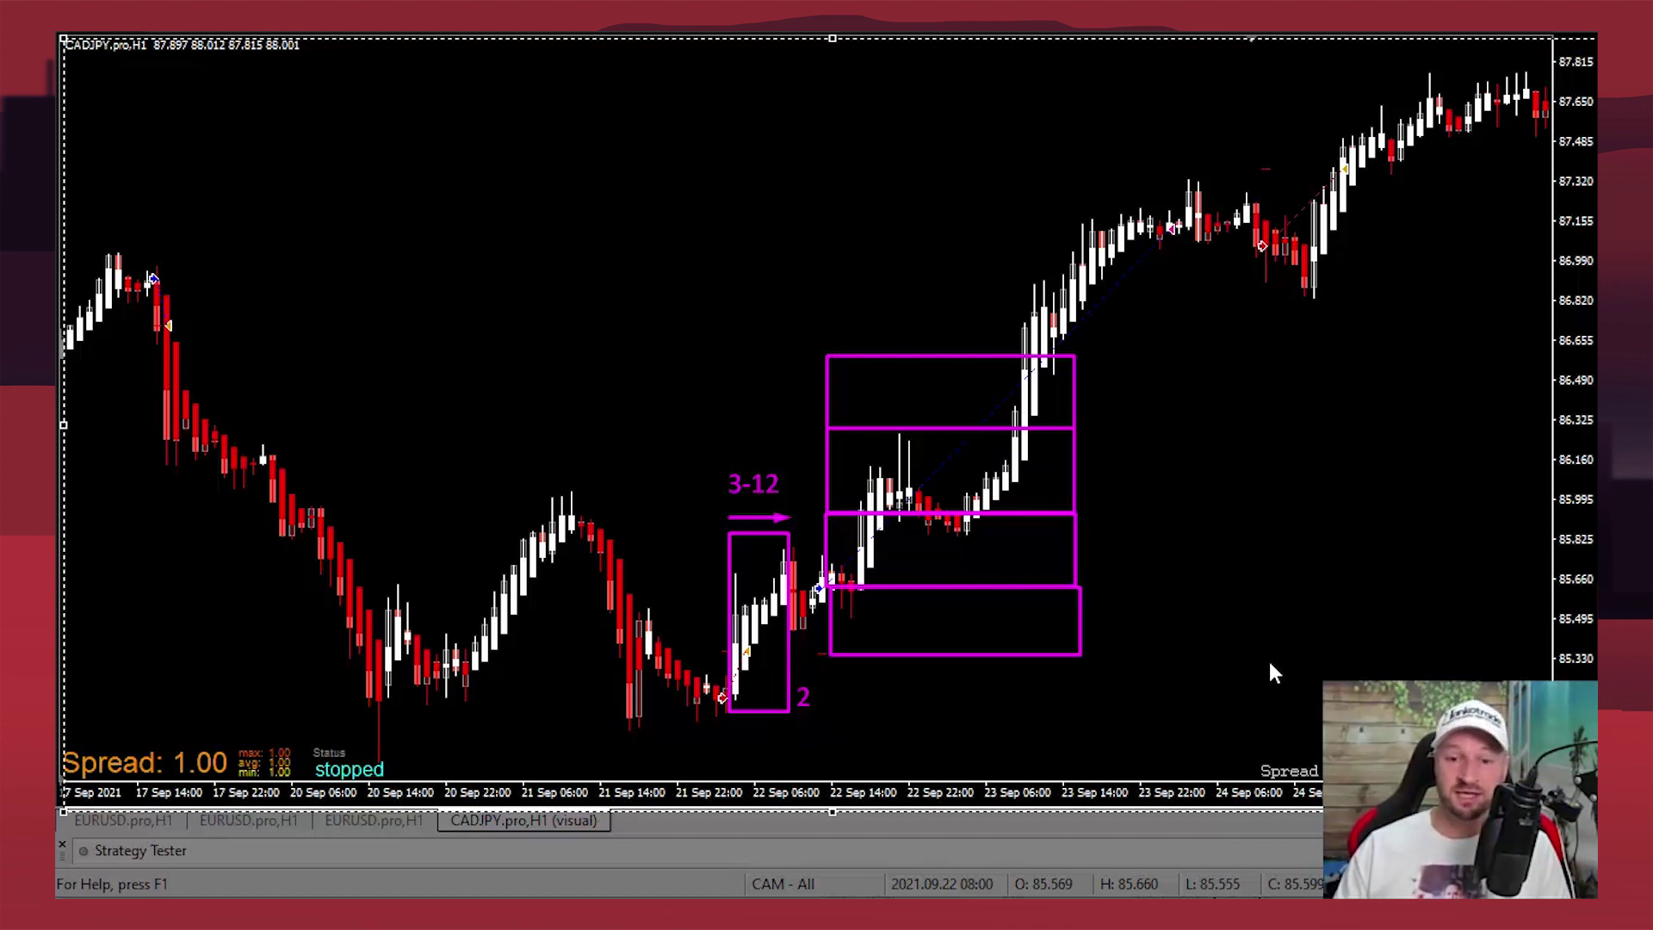
{"action": "key", "text": "Delete"}
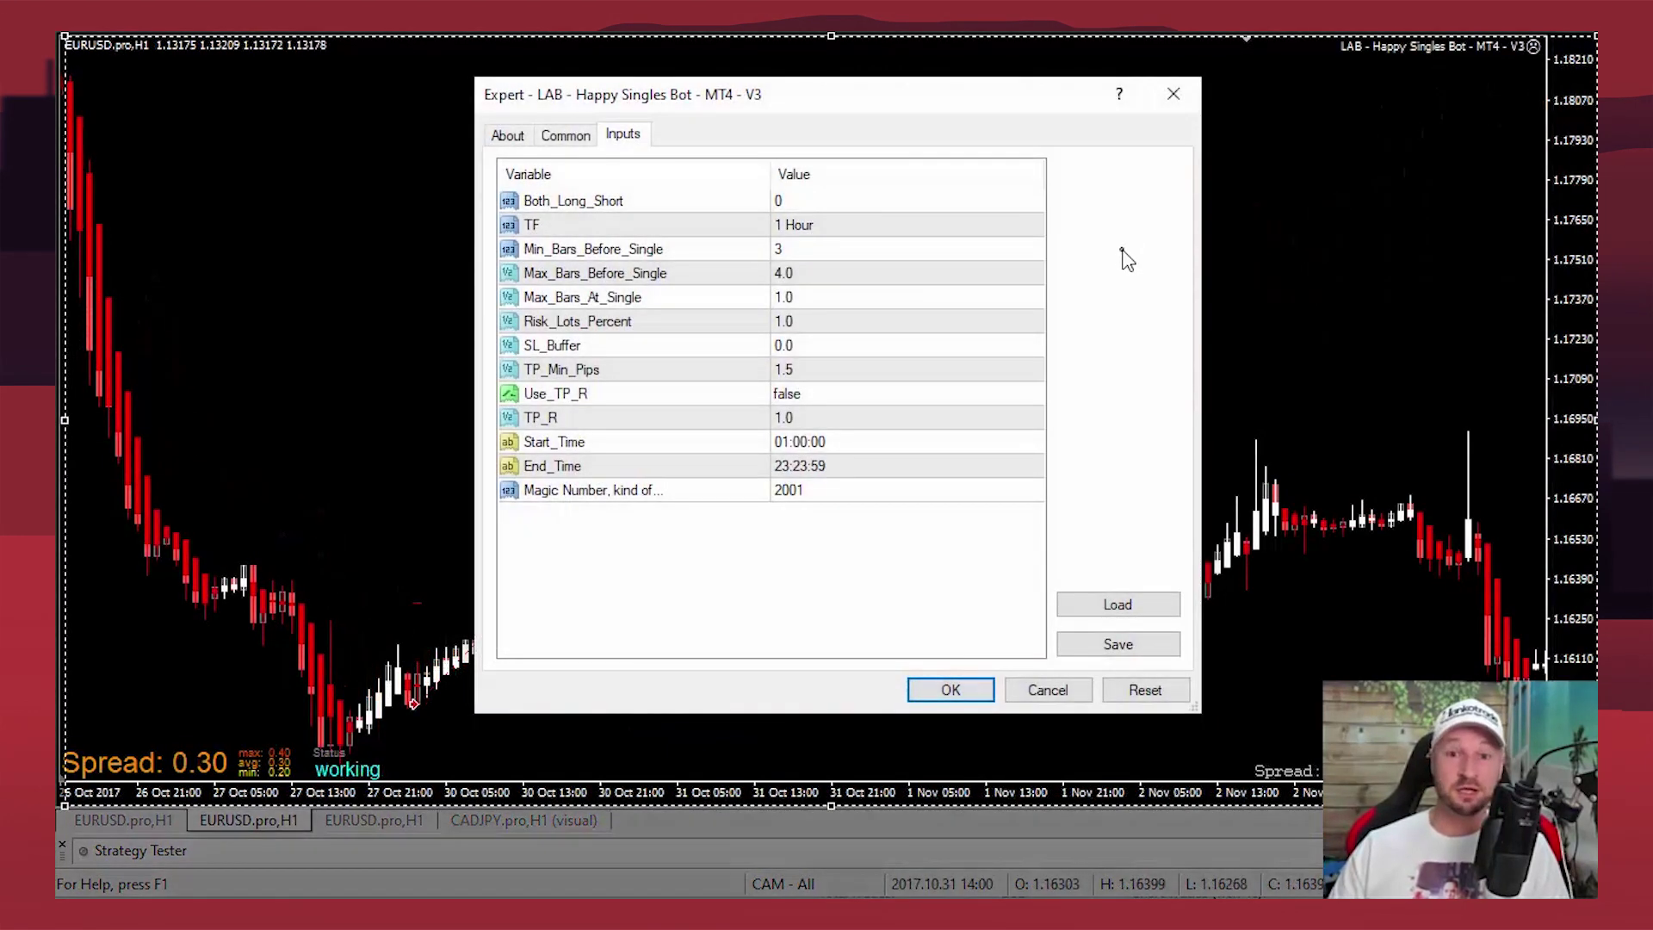
Step: Point the magenta arrow at Both_Long_Short, Max_Bars_Before_Single, then Max_Bars_At_Single's value 1.0
{"action": "mouse_move", "coordinate": [1138, 223]}
{"action": "left_mouse_down"}
{"action": "mouse_move", "coordinate": [805, 200]}
{"action": "mouse_move", "coordinate": [766, 215]}
{"action": "mouse_move", "coordinate": [809, 205]}
{"action": "mouse_move", "coordinate": [787, 207]}
{"action": "mouse_move", "coordinate": [815, 230]}
{"action": "mouse_move", "coordinate": [534, 207]}
{"action": "mouse_move", "coordinate": [845, 231]}
{"action": "mouse_move", "coordinate": [811, 230]}
{"action": "mouse_move", "coordinate": [825, 258]}
{"action": "mouse_move", "coordinate": [525, 250]}
{"action": "mouse_move", "coordinate": [786, 248]}
{"action": "mouse_move", "coordinate": [811, 273]}
{"action": "mouse_move", "coordinate": [808, 254]}
{"action": "mouse_move", "coordinate": [435, 534]}
{"action": "mouse_move", "coordinate": [357, 728]}
{"action": "mouse_move", "coordinate": [401, 680]}
{"action": "left_mouse_up"}
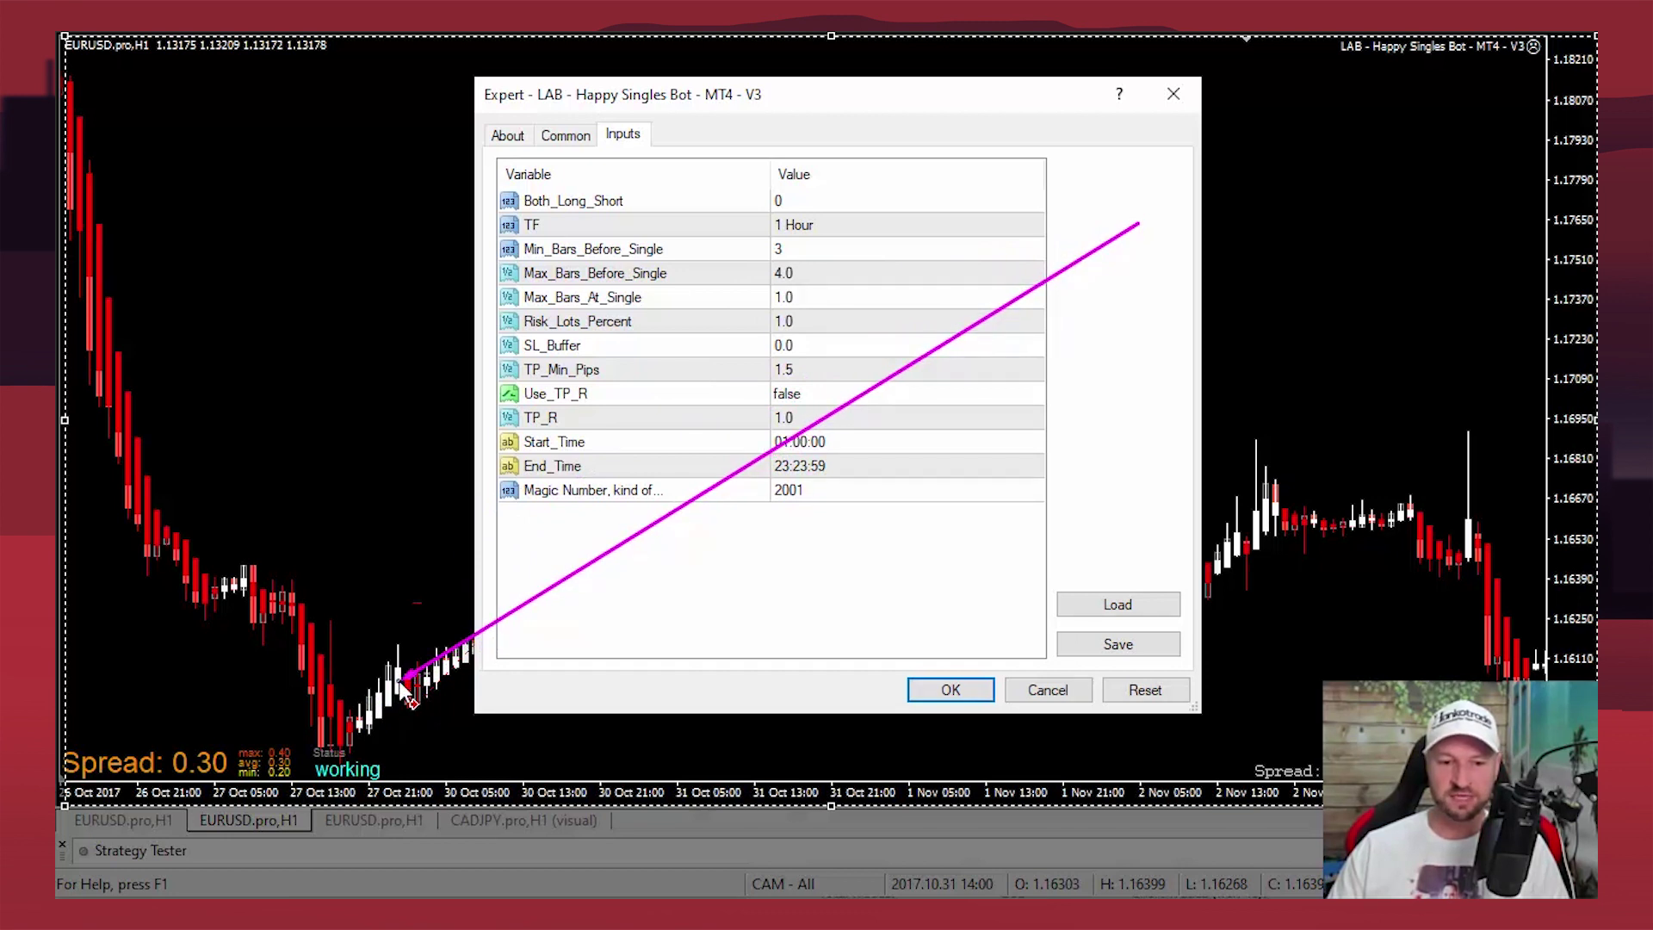
{"action": "mouse_move", "coordinate": [401, 681]}
{"action": "left_mouse_down"}
{"action": "mouse_move", "coordinate": [871, 302]}
{"action": "mouse_move", "coordinate": [787, 251]}
{"action": "mouse_move", "coordinate": [389, 676]}
{"action": "mouse_move", "coordinate": [428, 670]}
{"action": "mouse_move", "coordinate": [785, 349]}
{"action": "mouse_move", "coordinate": [787, 291]}
{"action": "mouse_move", "coordinate": [557, 306]}
{"action": "mouse_move", "coordinate": [654, 302]}
{"action": "mouse_move", "coordinate": [646, 334]}
{"action": "left_mouse_up"}
{"action": "mouse_move", "coordinate": [633, 409]}
{"action": "left_mouse_down"}
{"action": "mouse_move", "coordinate": [833, 324]}
{"action": "mouse_move", "coordinate": [809, 303]}
{"action": "mouse_move", "coordinate": [478, 618]}
{"action": "mouse_move", "coordinate": [453, 670]}
{"action": "mouse_move", "coordinate": [405, 688]}
{"action": "mouse_move", "coordinate": [418, 686]}
{"action": "left_mouse_up"}
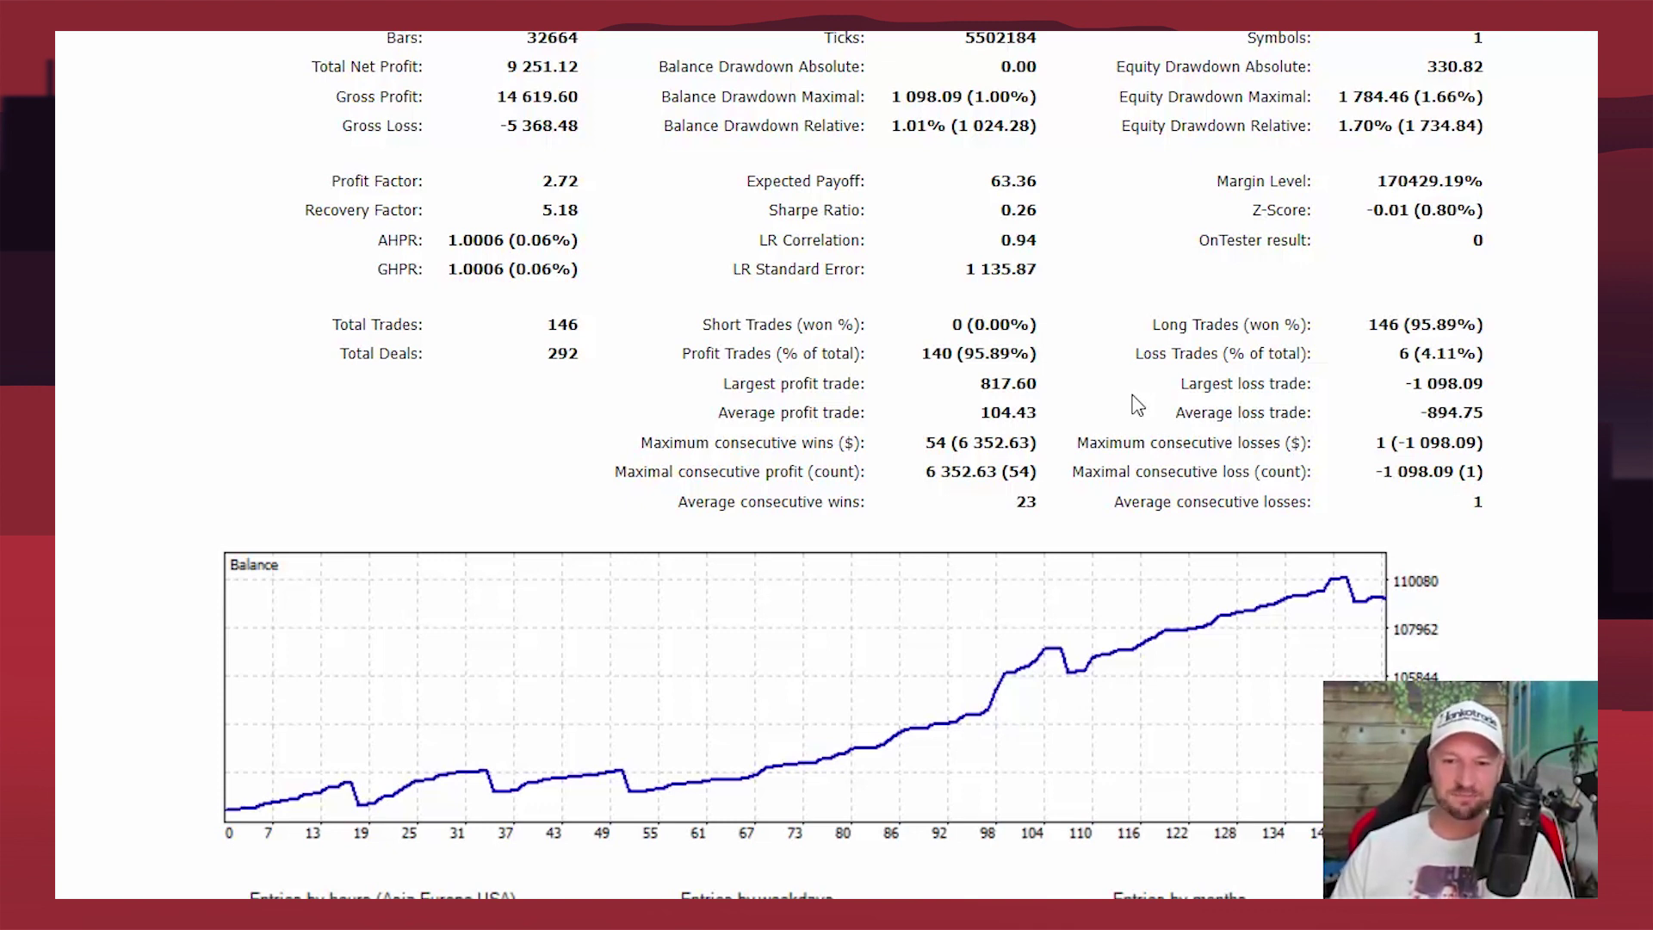
Step: Highlight the report's Profit Factor 2.72, Profit Trades 95.89% and Average profit trade 104.43
{"action": "left_click_drag", "start_coordinate": [544, 180], "coordinate": [580, 183]}
{"action": "left_click", "coordinate": [579, 182]}
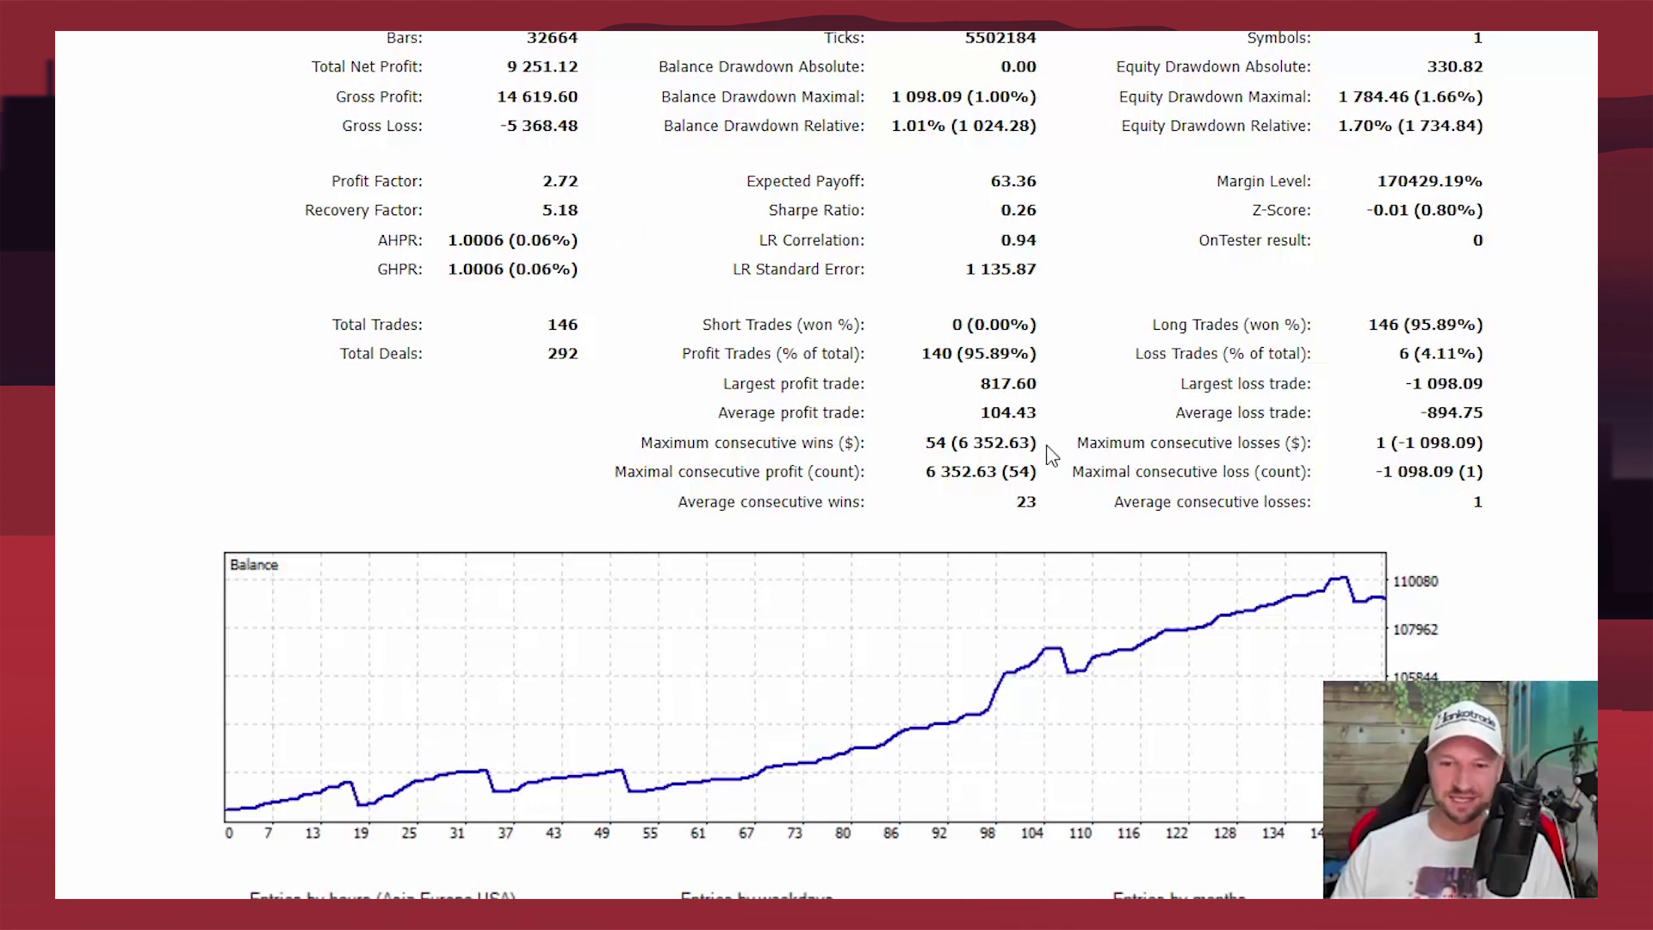
{"action": "double_click", "coordinate": [971, 348]}
{"action": "double_click", "coordinate": [1001, 414]}
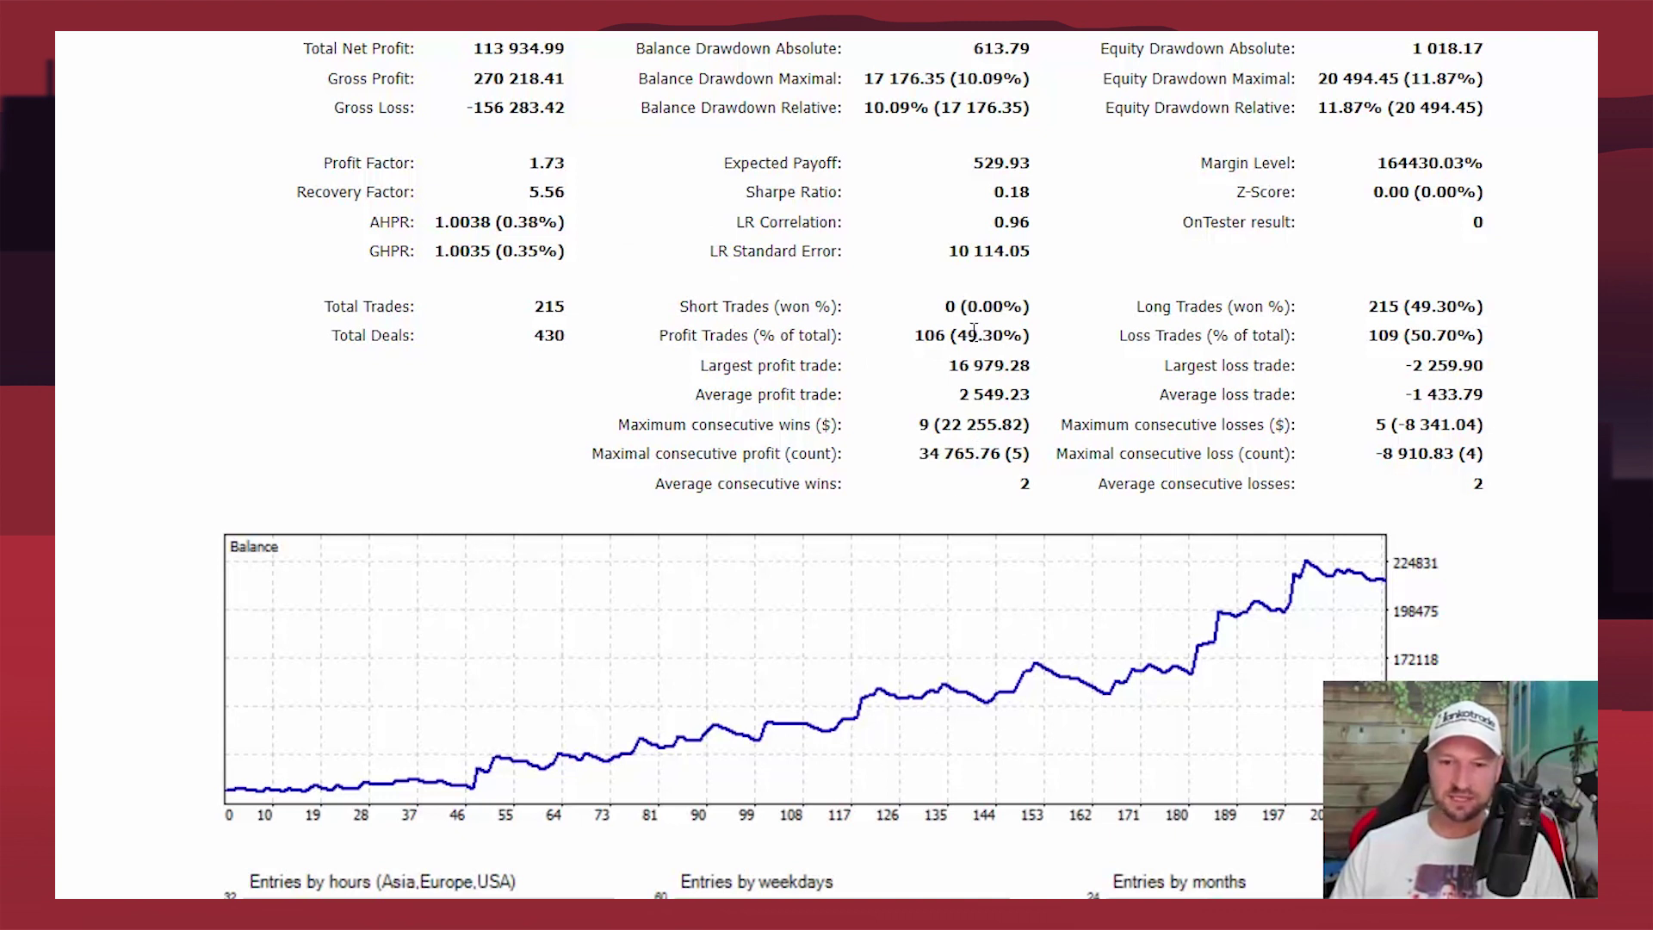
Step: Highlight the Average profit trade 2 549.23 and Average loss trade -1 433.79 values
{"action": "left_click_drag", "start_coordinate": [959, 396], "coordinate": [1033, 396]}
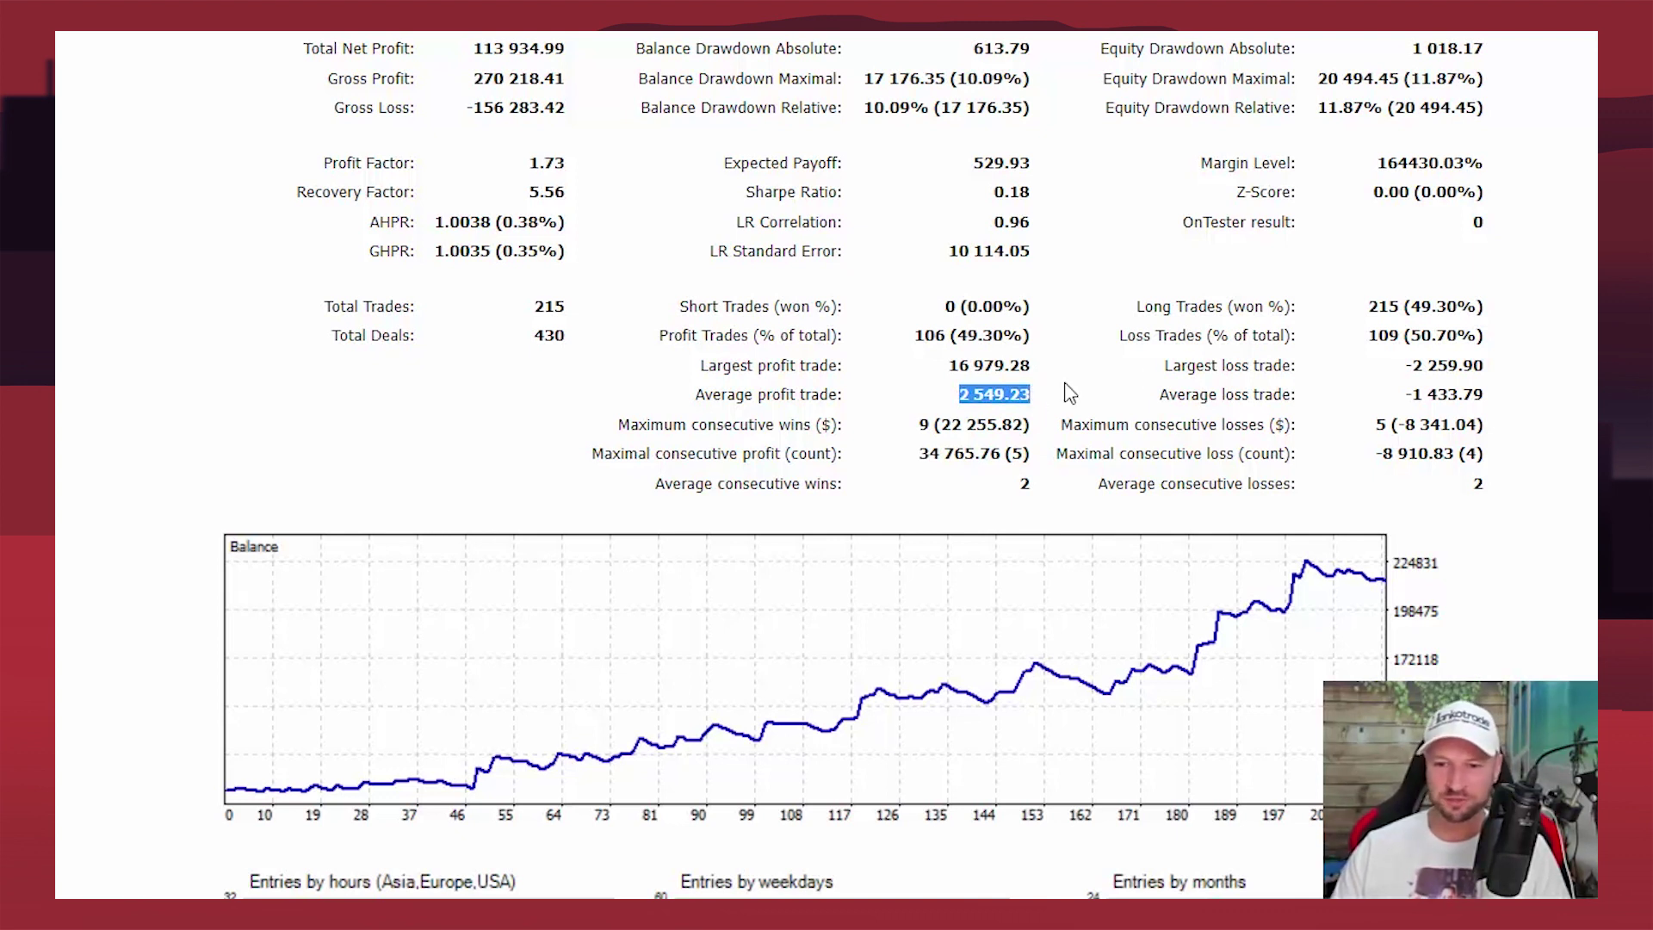
{"action": "left_click", "coordinate": [1465, 398]}
{"action": "left_click_drag", "start_coordinate": [1483, 397], "coordinate": [1416, 398]}
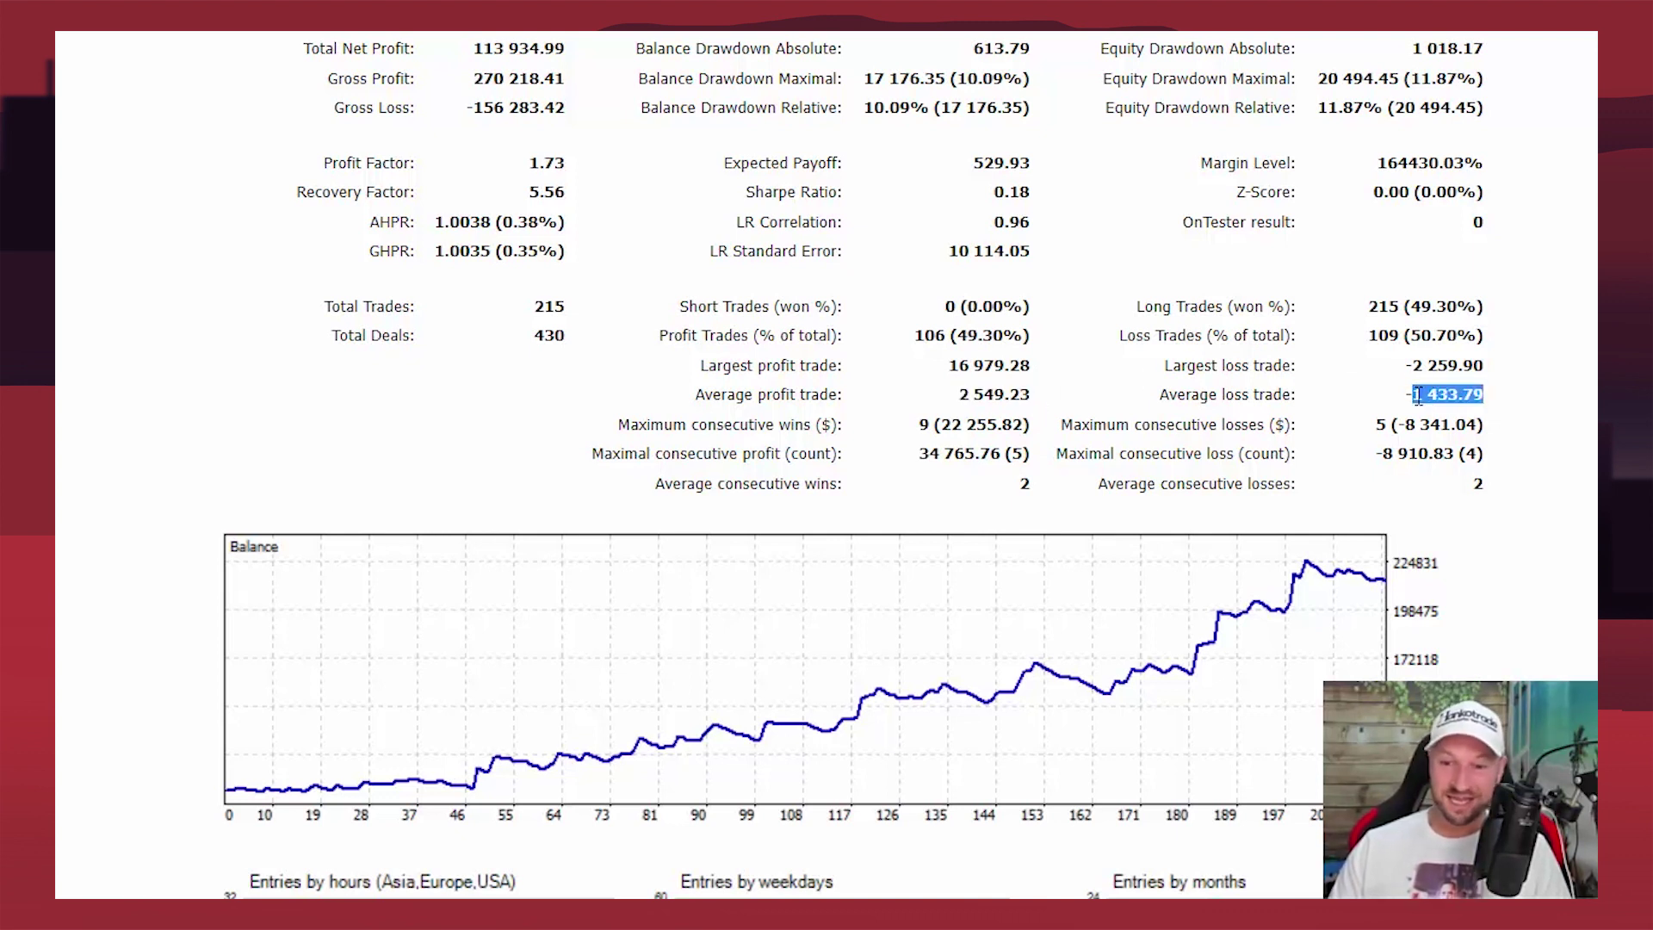
{"action": "left_click", "coordinate": [1419, 396]}
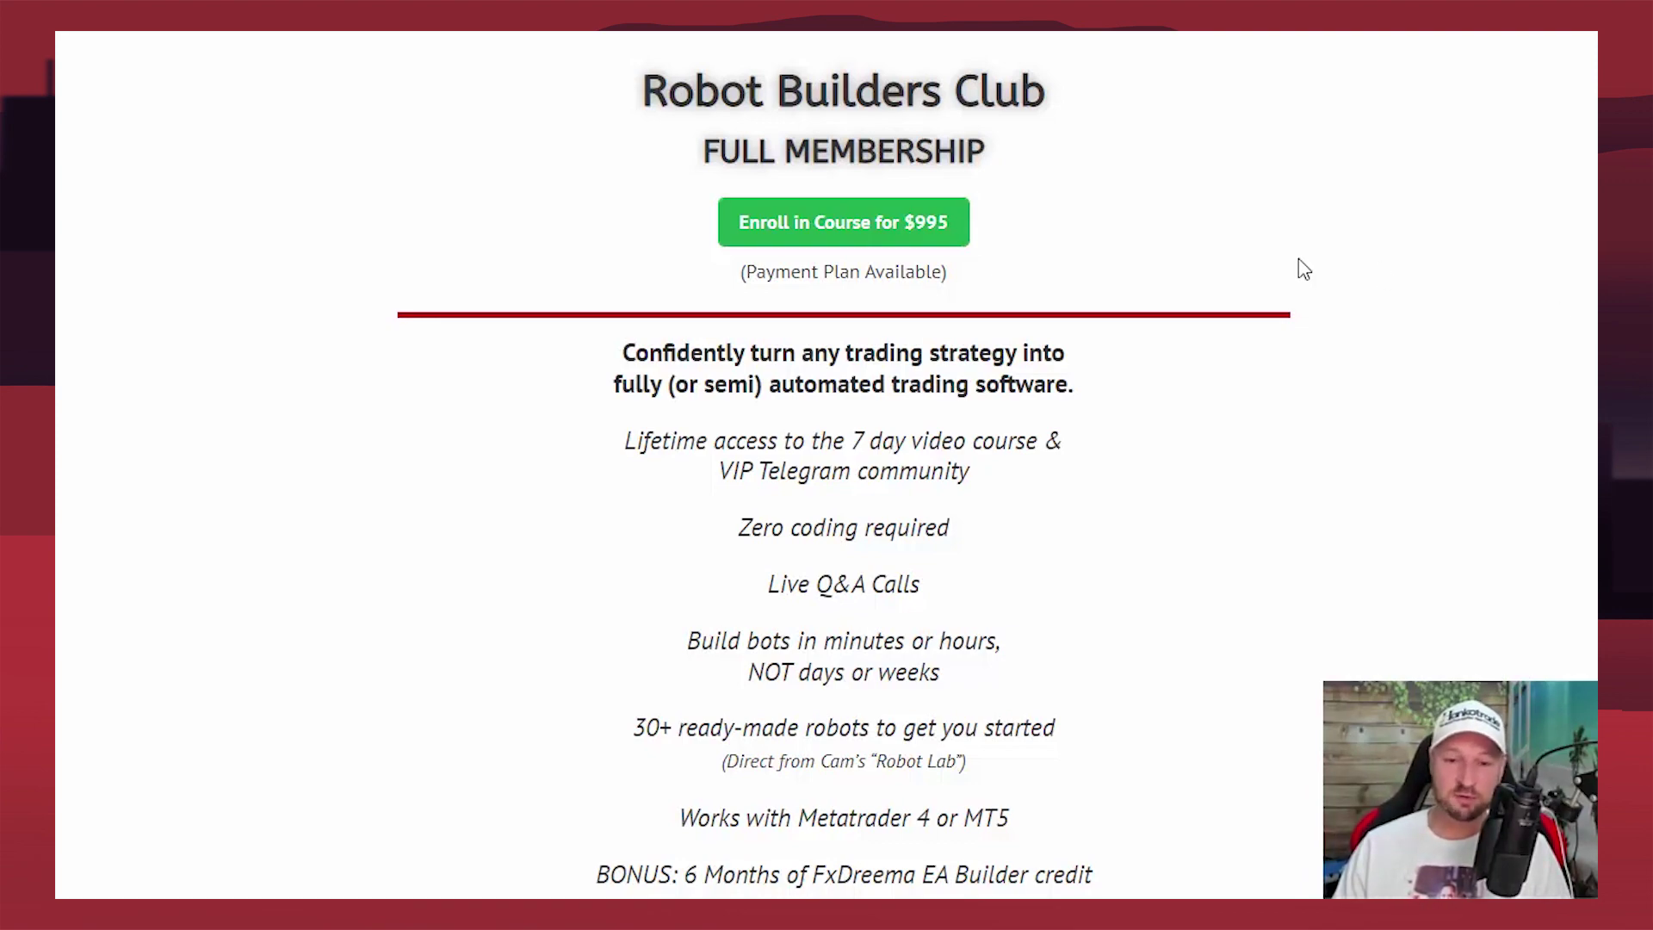
Step: Scroll up the sales page past the FAQ and course outline to the course feature list
{"action": "scroll", "coordinate": [1304, 270], "scroll_direction": "down", "scroll_amount": 20}
{"action": "scroll", "coordinate": [1292, 247], "scroll_direction": "up", "scroll_amount": 15}
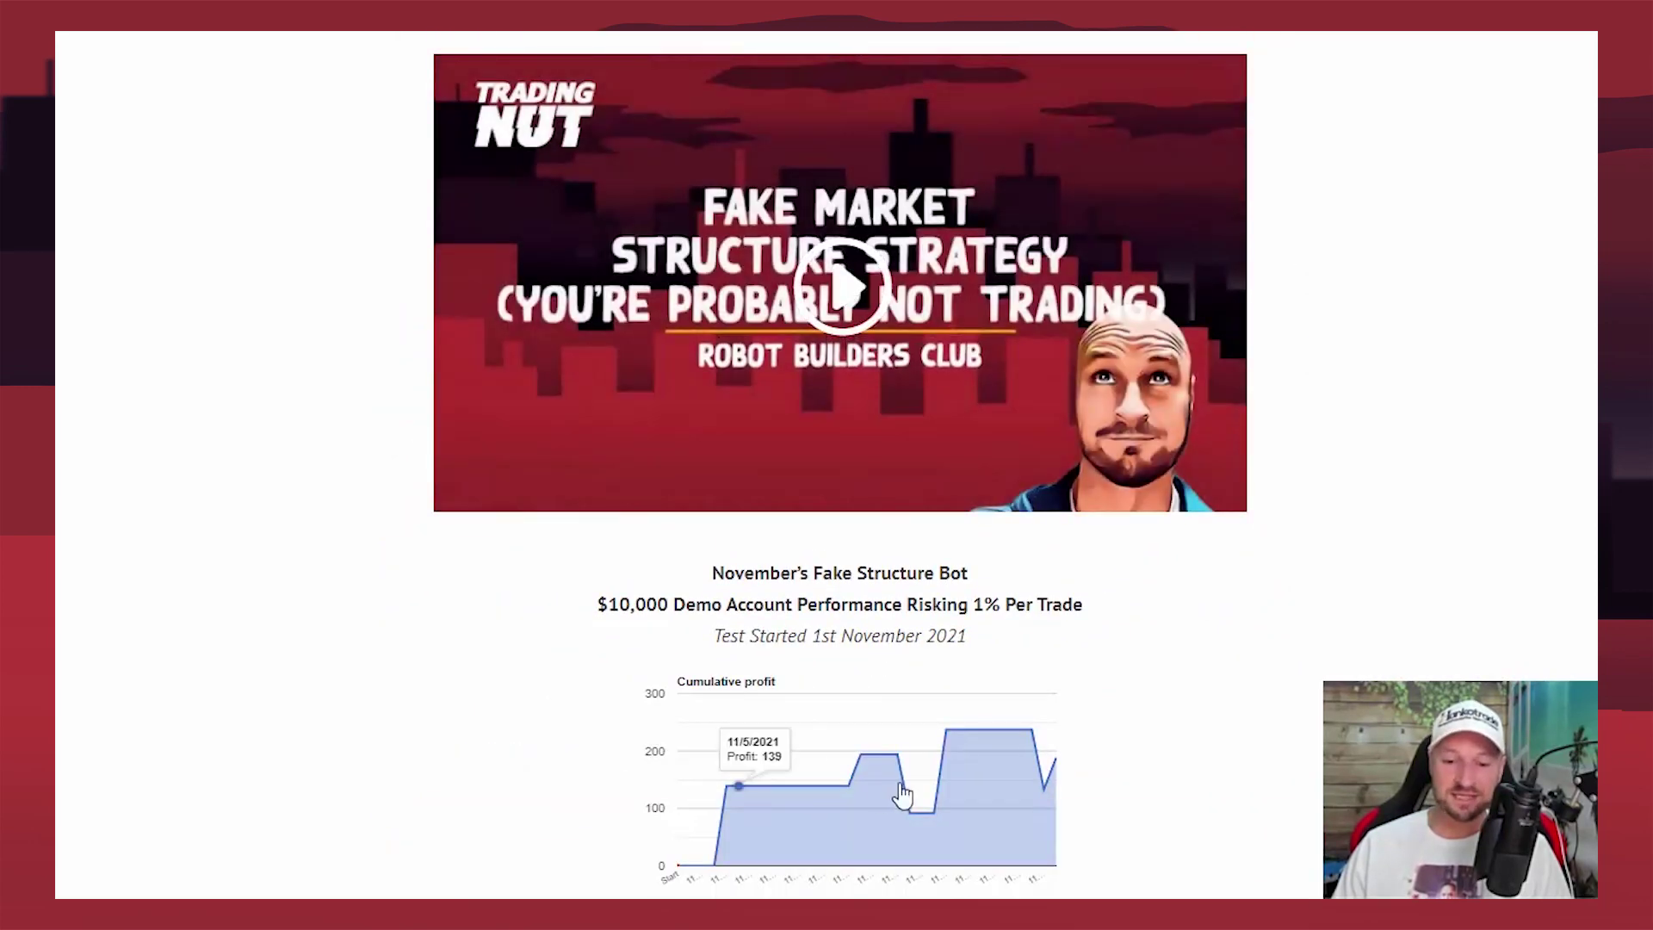
{"action": "scroll", "coordinate": [945, 782], "scroll_direction": "down", "scroll_amount": 1}
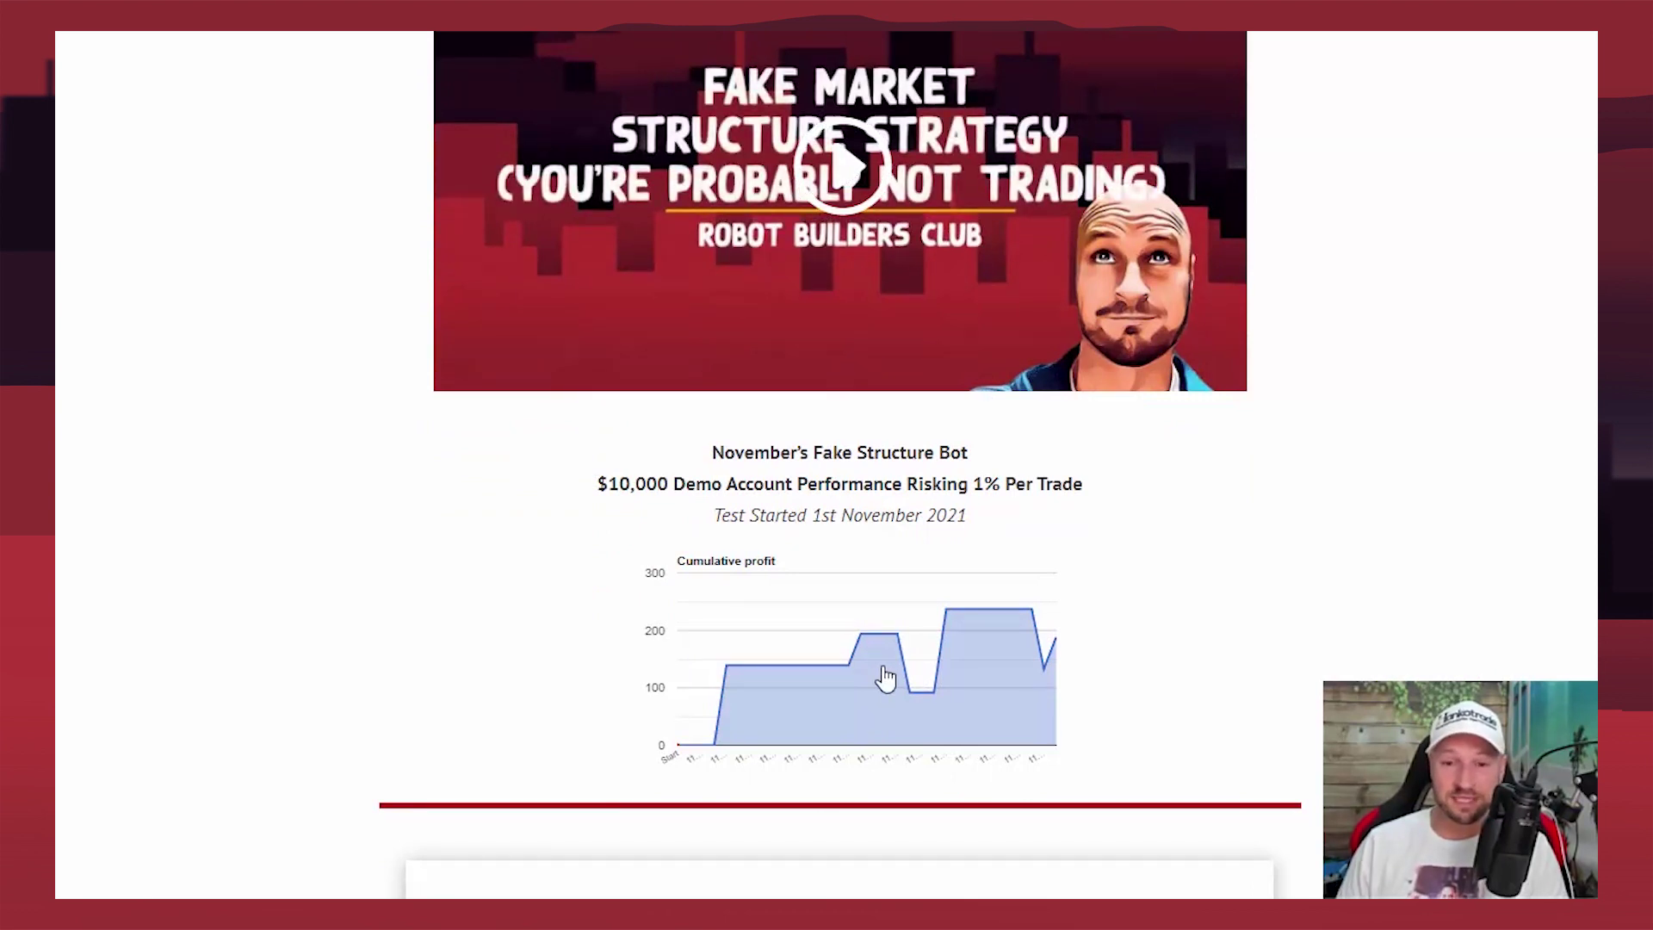
{"action": "scroll", "coordinate": [887, 671], "scroll_direction": "up", "scroll_amount": 5}
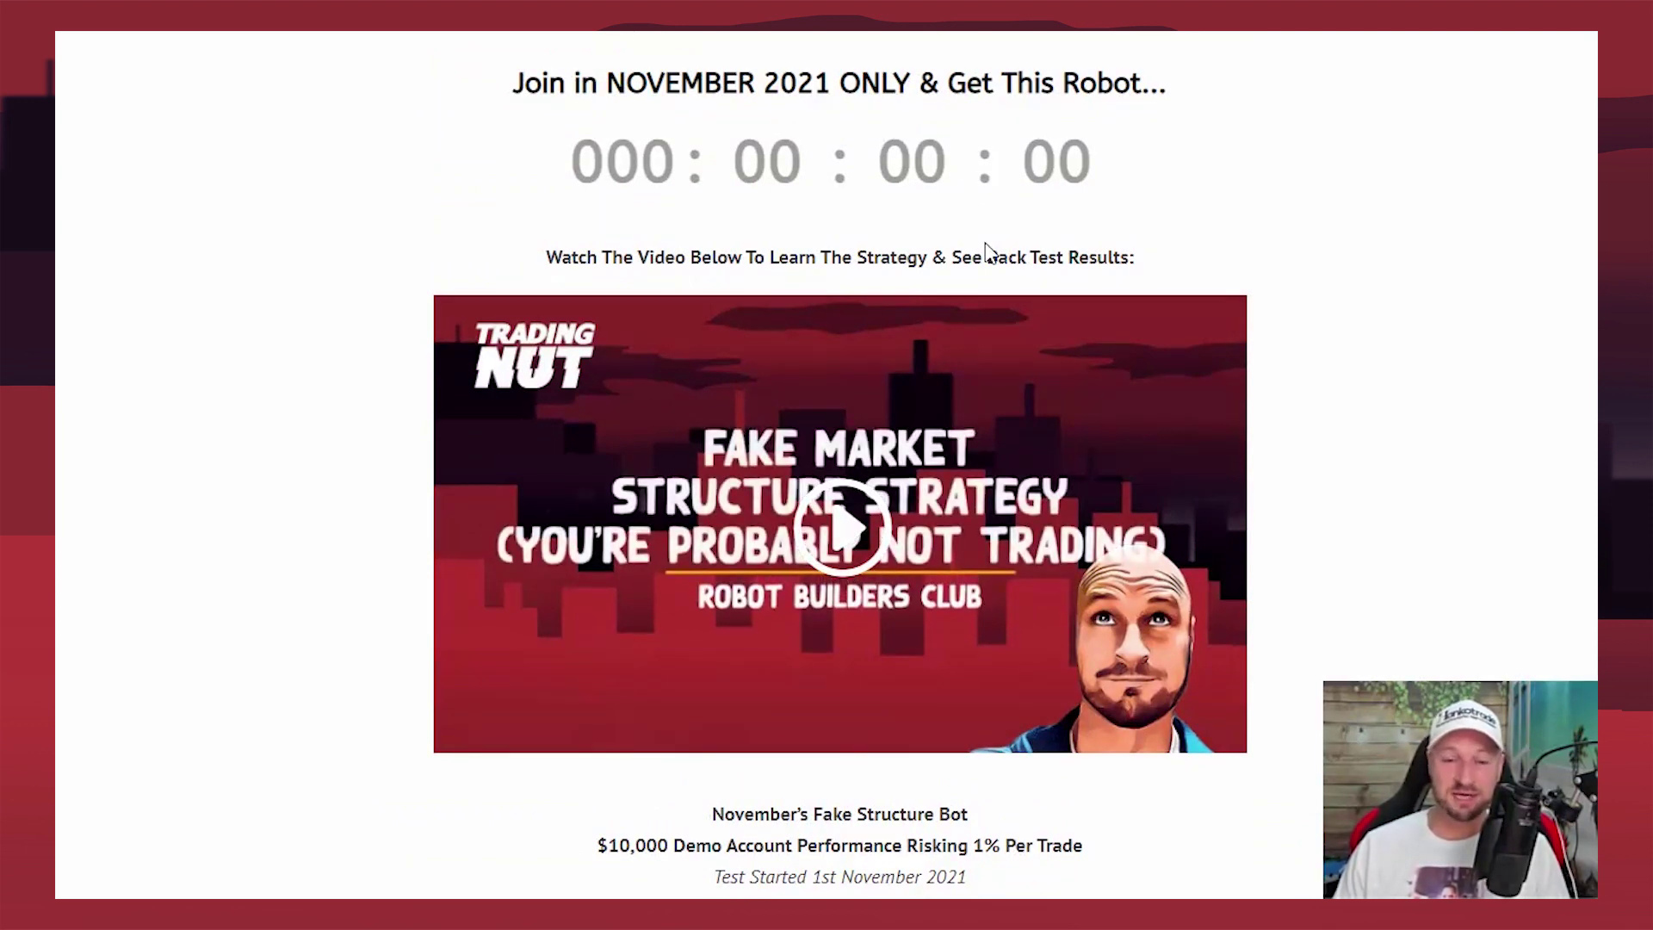
{"action": "scroll", "coordinate": [986, 251], "scroll_direction": "up", "scroll_amount": 15}
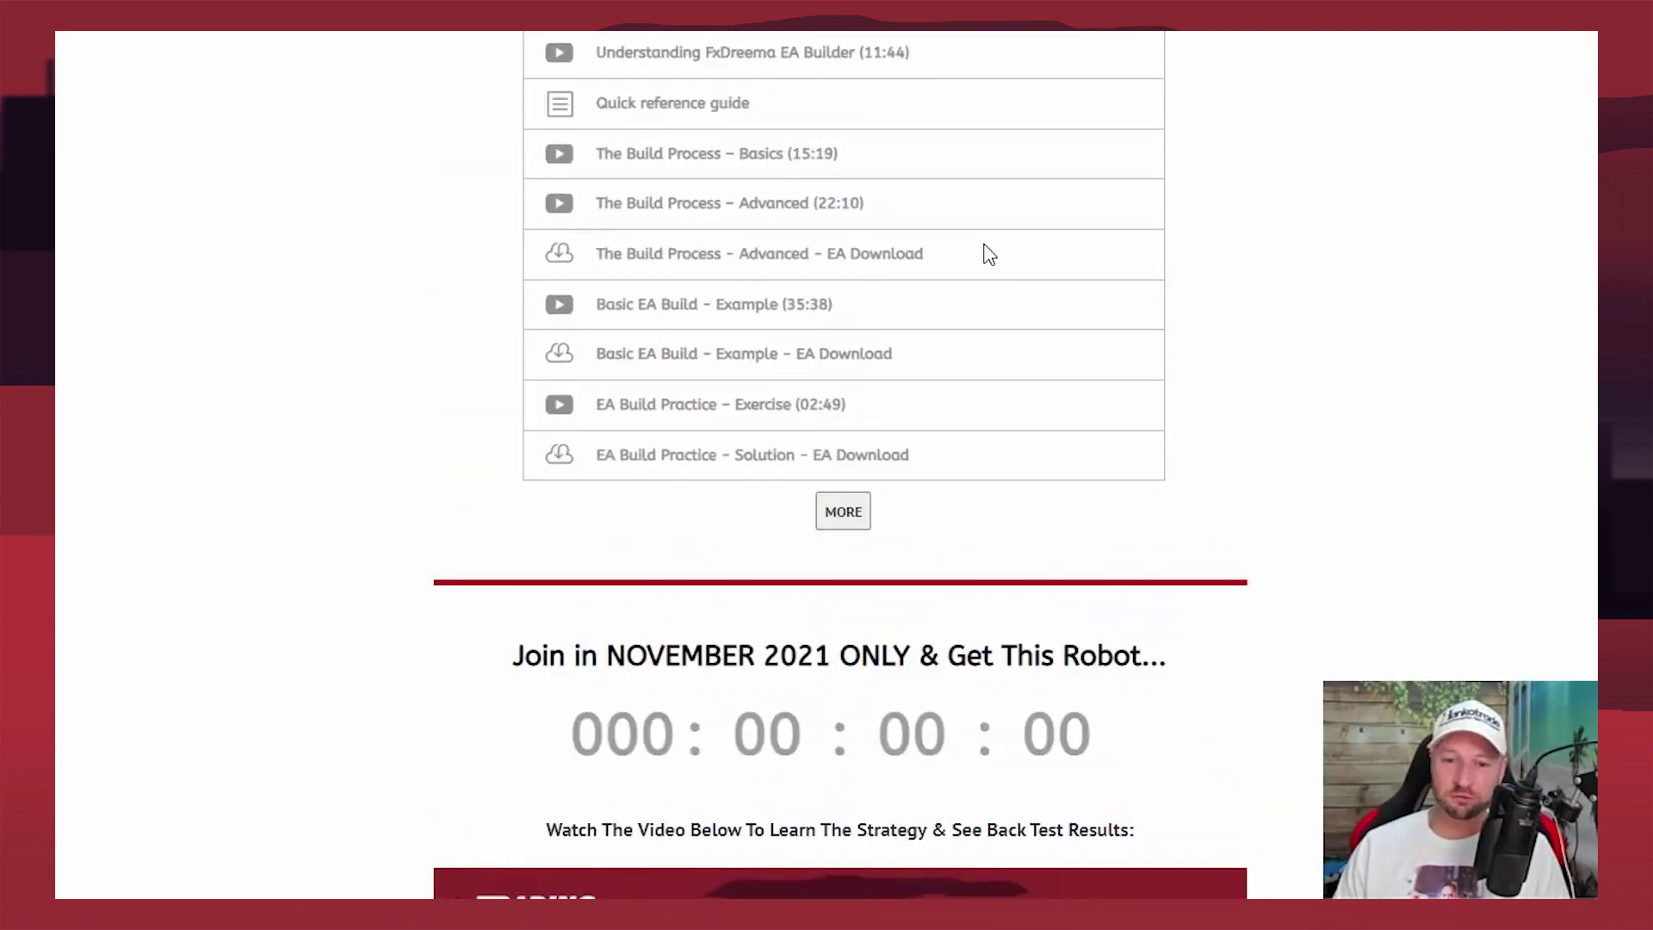
{"action": "scroll", "coordinate": [850, 443], "scroll_direction": "up", "scroll_amount": 7}
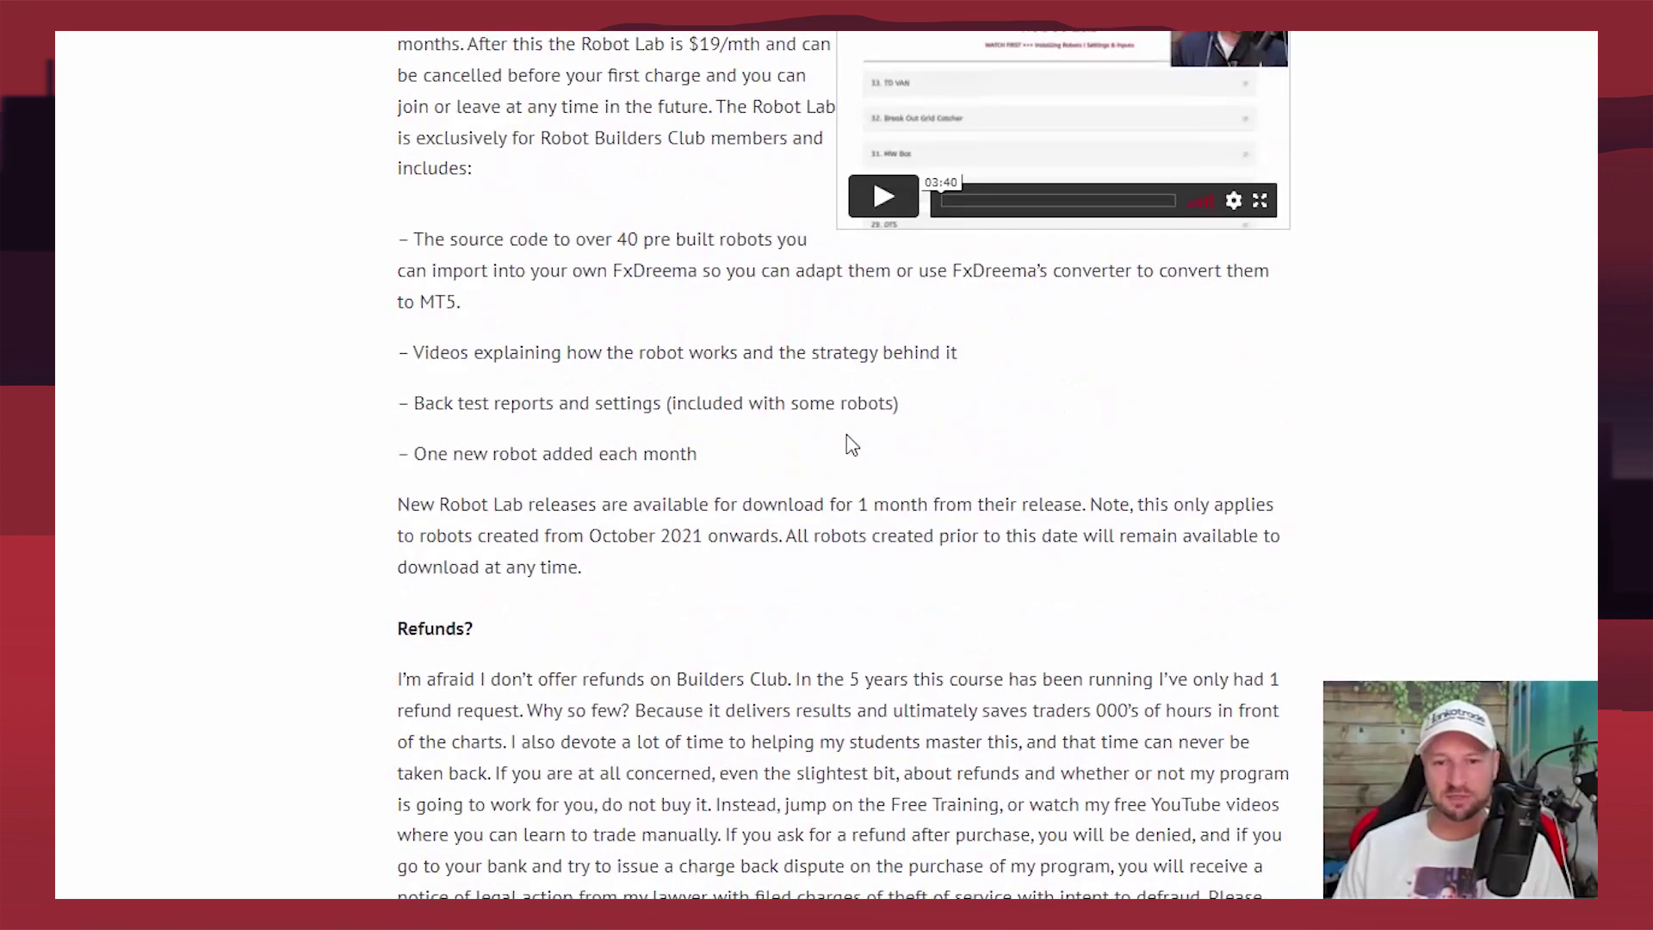
{"action": "scroll", "coordinate": [840, 440], "scroll_direction": "up", "scroll_amount": 4}
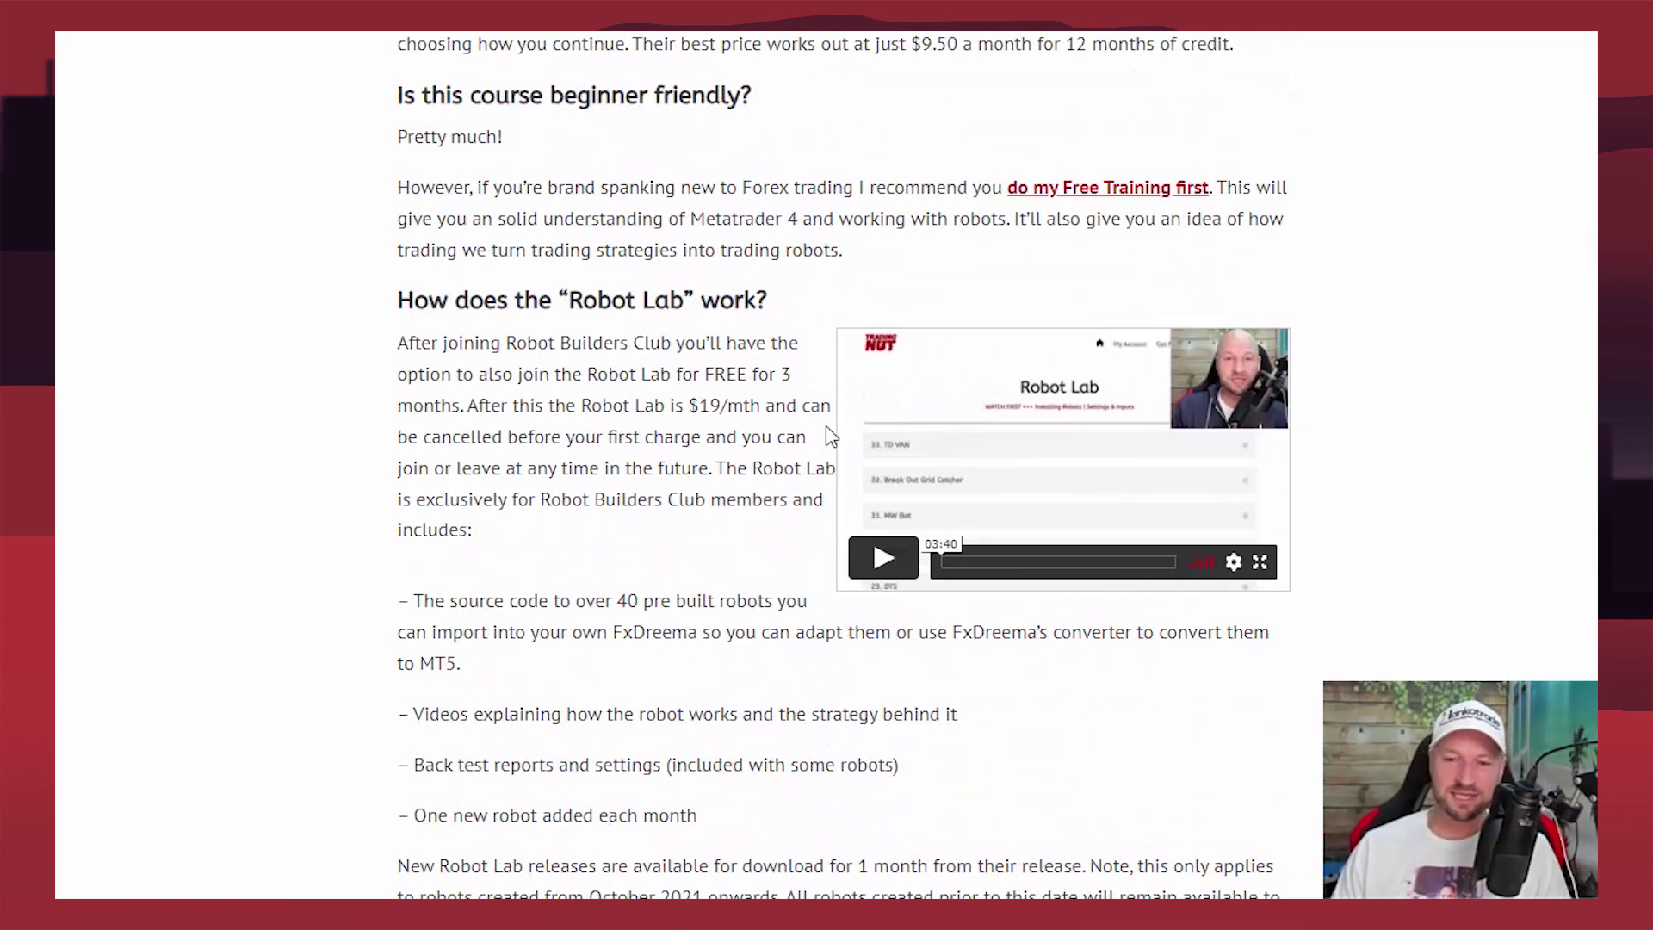
{"action": "scroll", "coordinate": [826, 426], "scroll_direction": "up", "scroll_amount": 6}
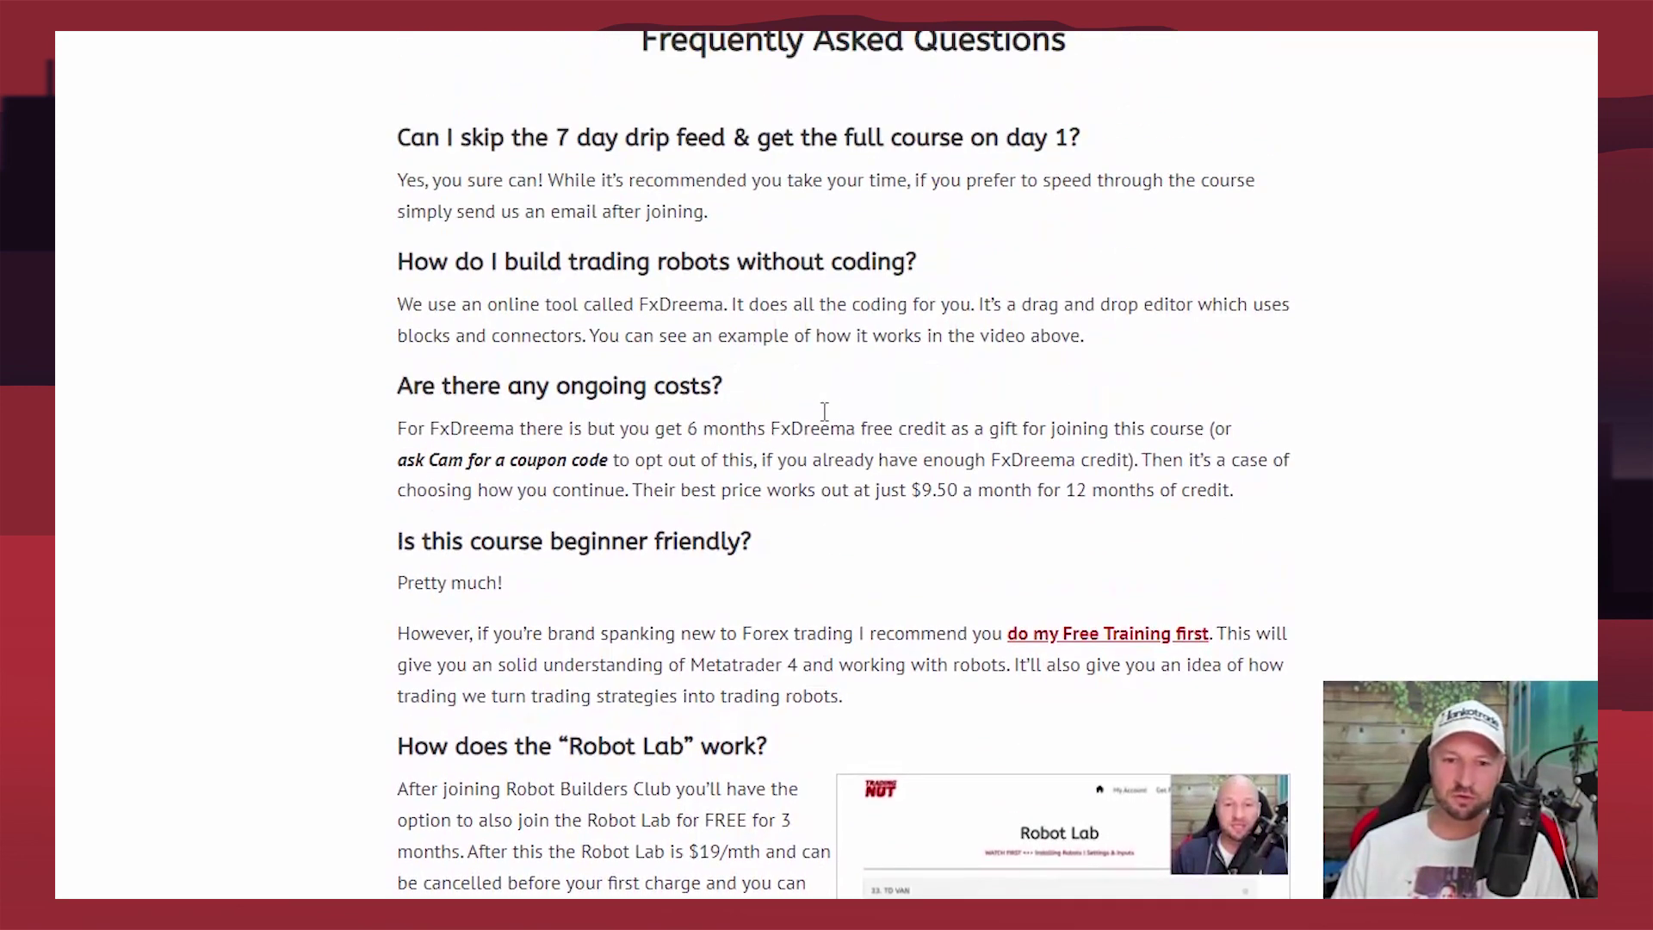
{"action": "scroll", "coordinate": [824, 412], "scroll_direction": "up", "scroll_amount": 5}
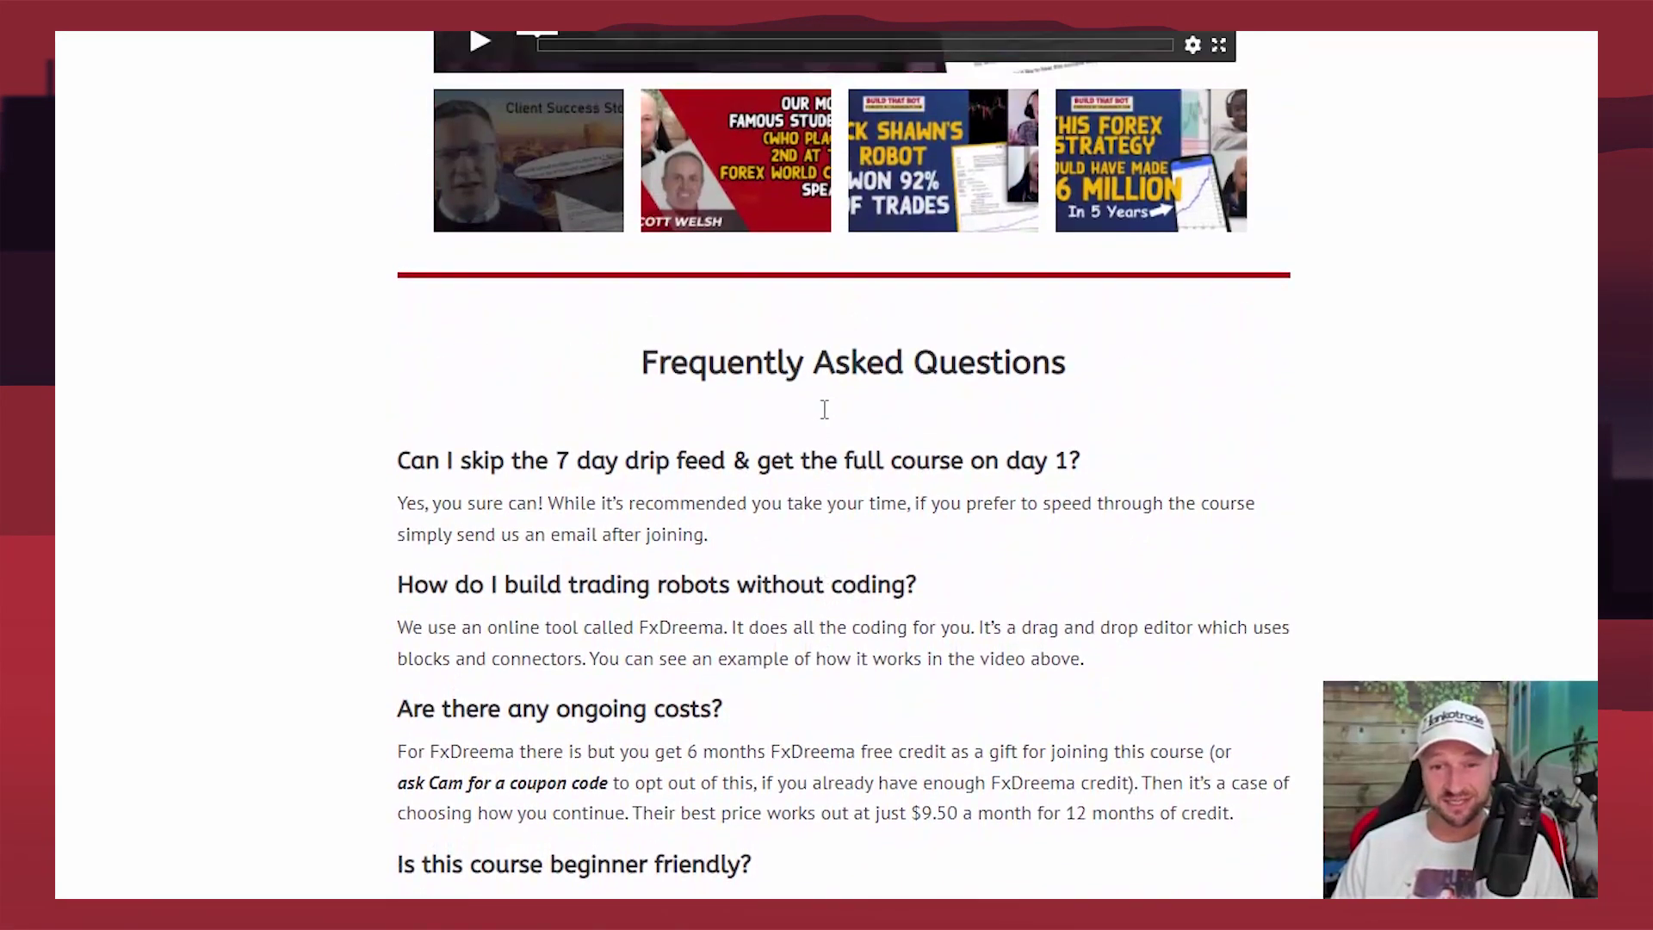
{"action": "scroll", "coordinate": [826, 419], "scroll_direction": "up", "scroll_amount": 1}
{"action": "scroll", "coordinate": [824, 418], "scroll_direction": "up", "scroll_amount": 12}
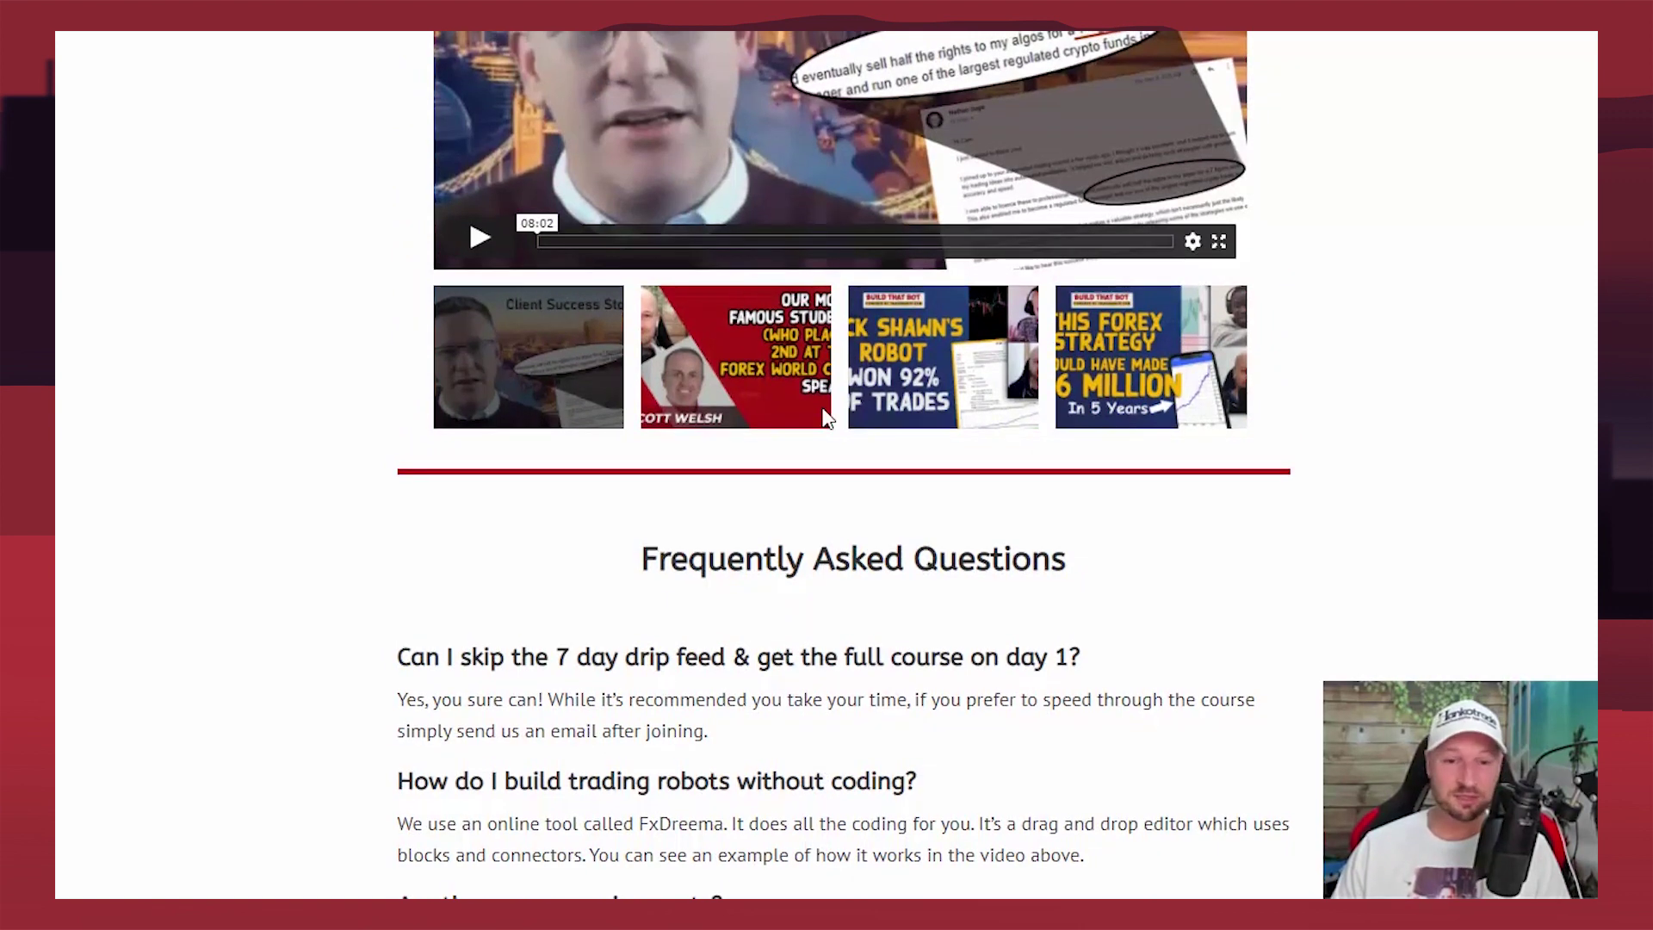